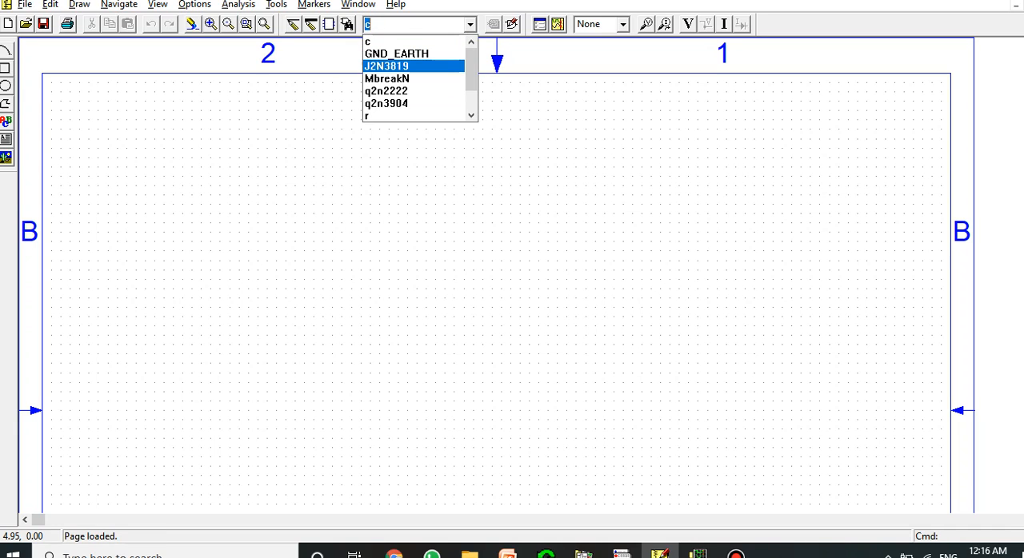
Place one J2N3819 JFET near the middle of the schematic page
scroll(416, 79, down, 2)
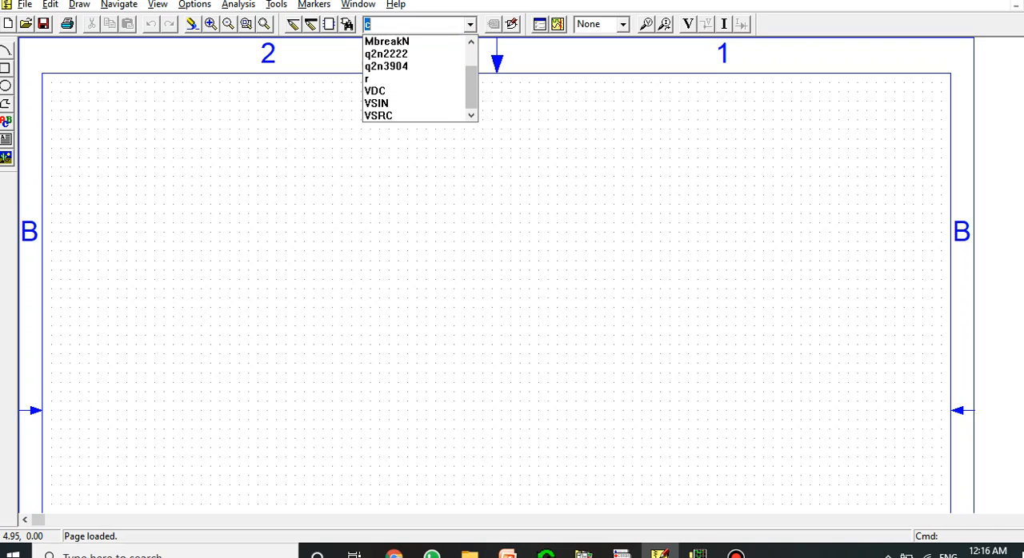
scroll(416, 78, up, 1)
click(400, 66)
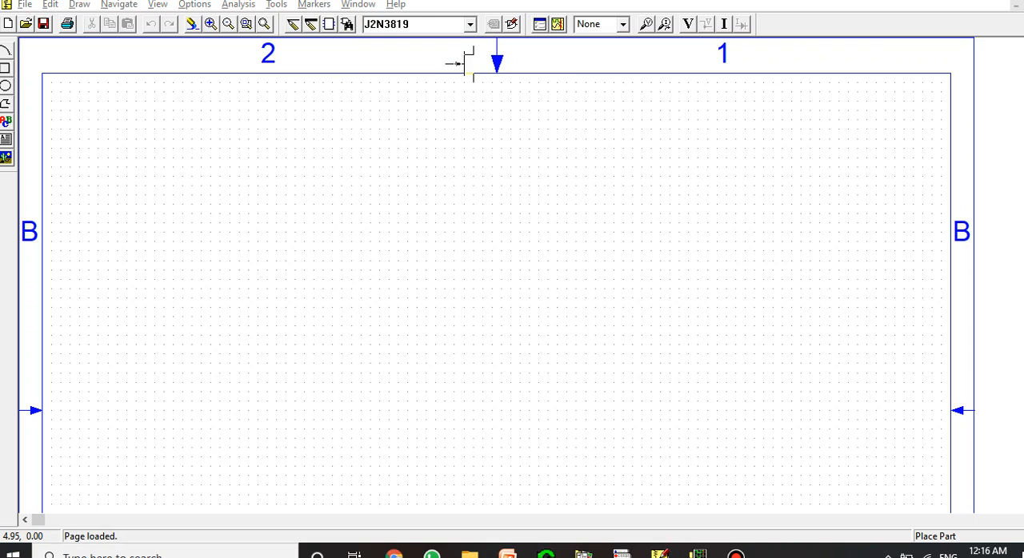
click(464, 64)
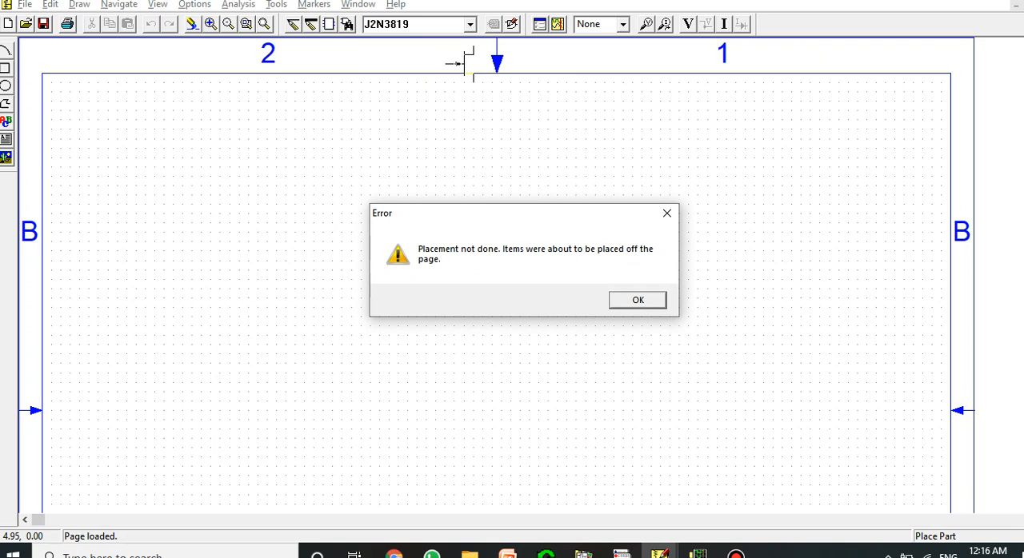
click(638, 300)
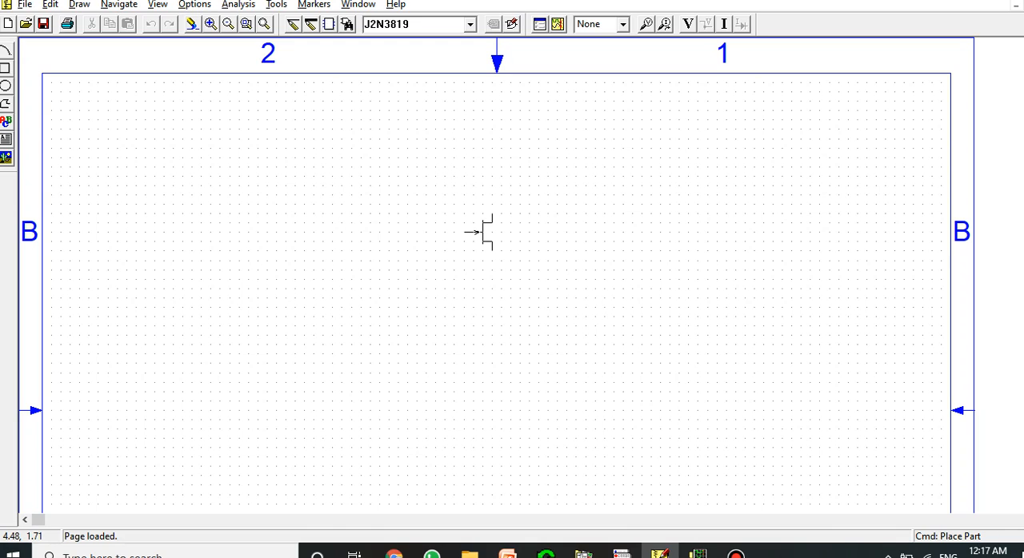
click(480, 260)
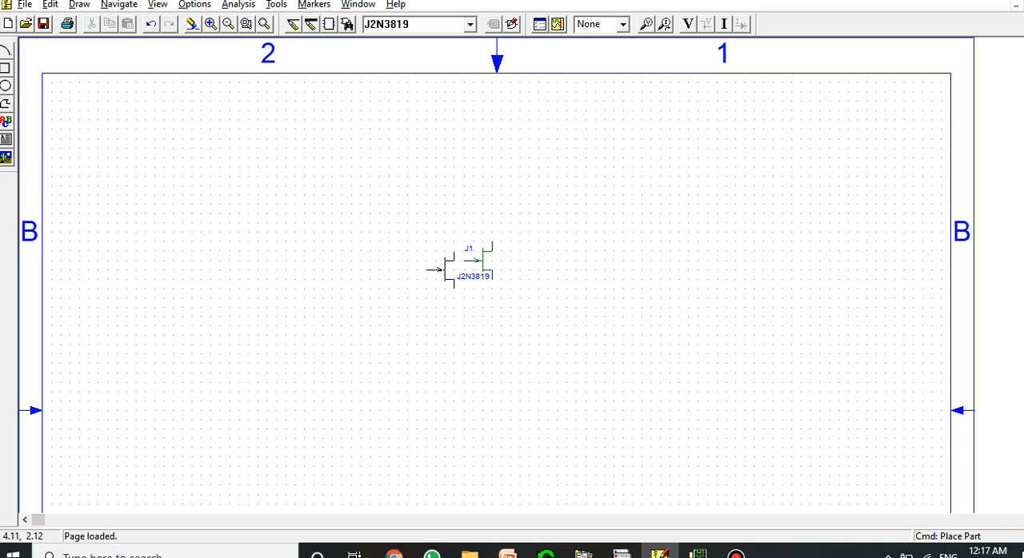
key(Escape)
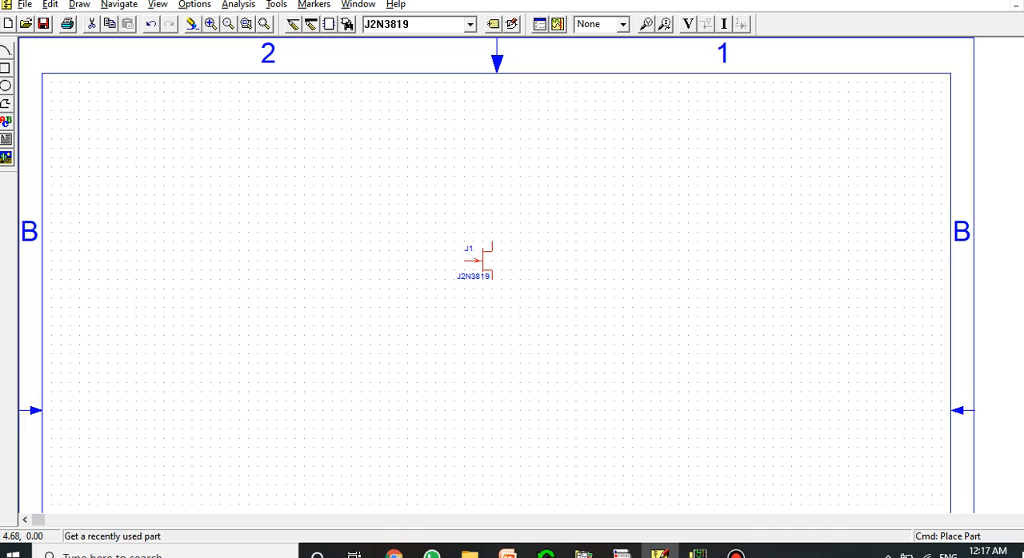
double_click(453, 24)
click(471, 25)
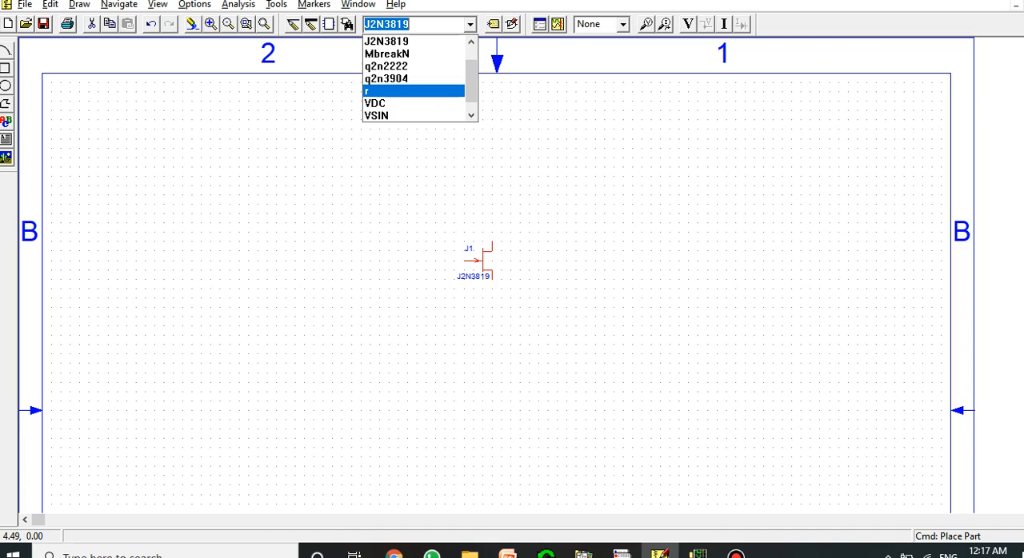
click(323, 106)
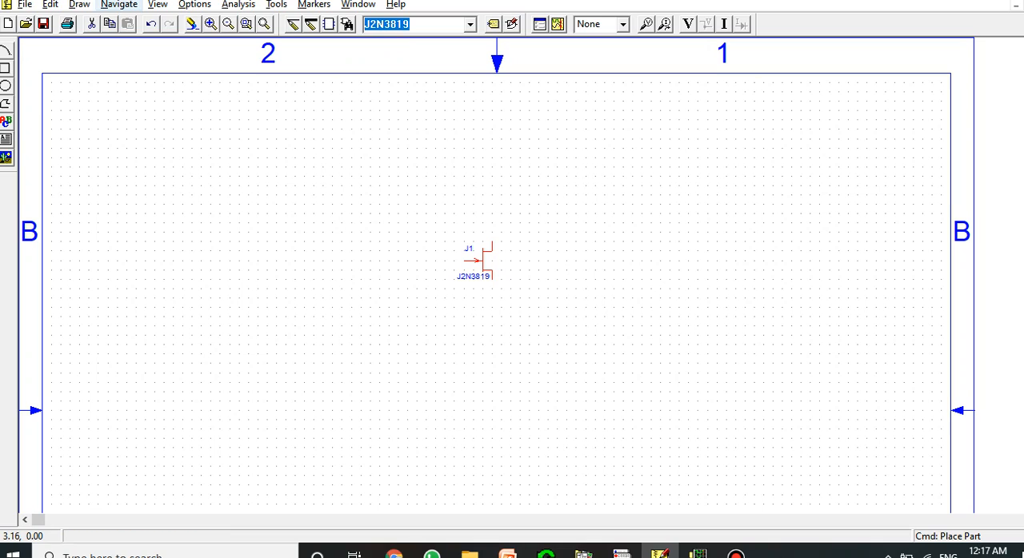
click(79, 4)
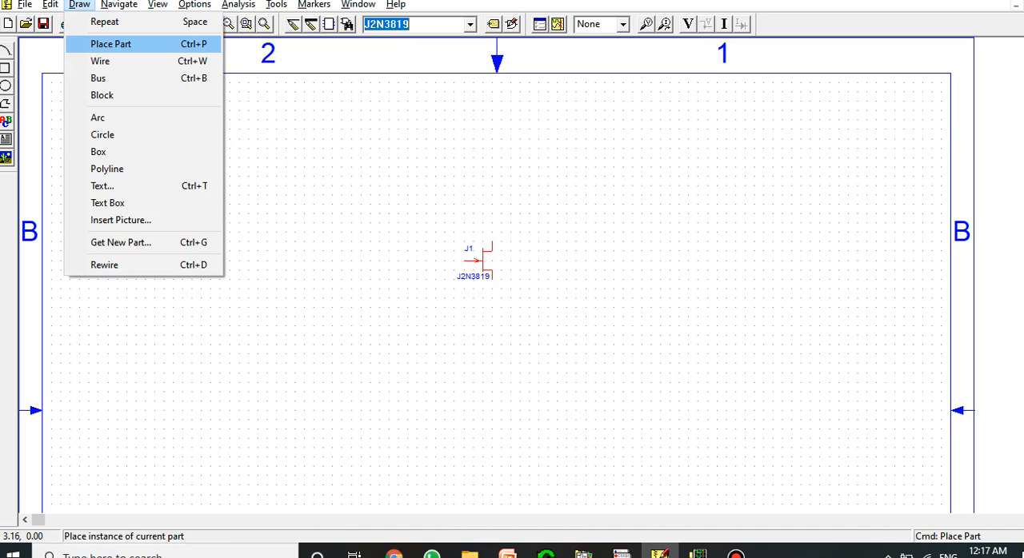
click(111, 44)
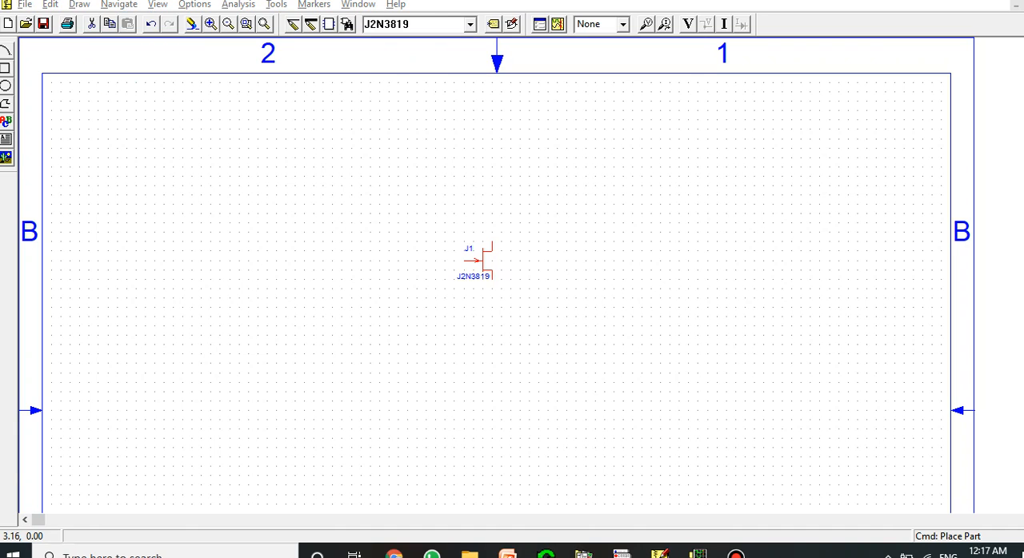
click(79, 5)
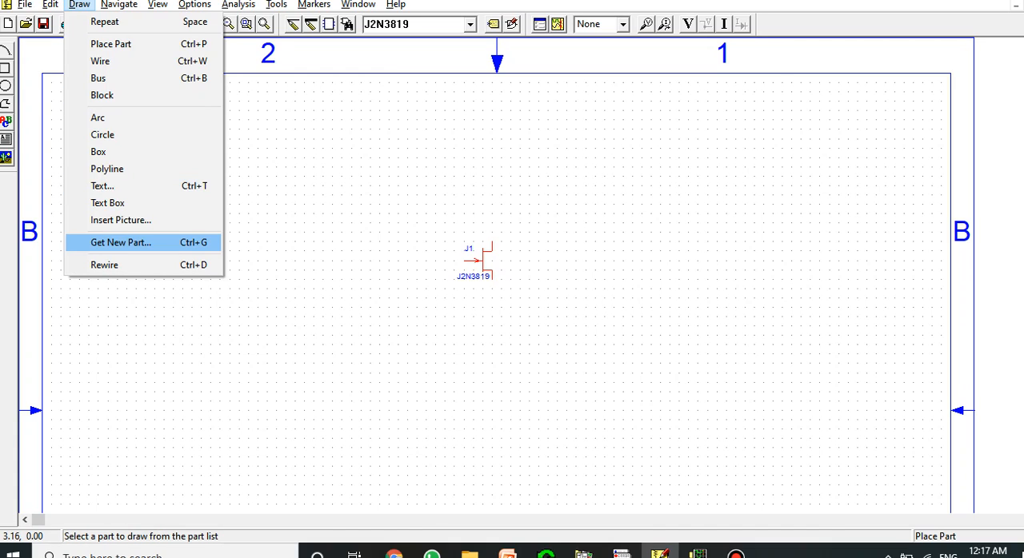
key(Return)
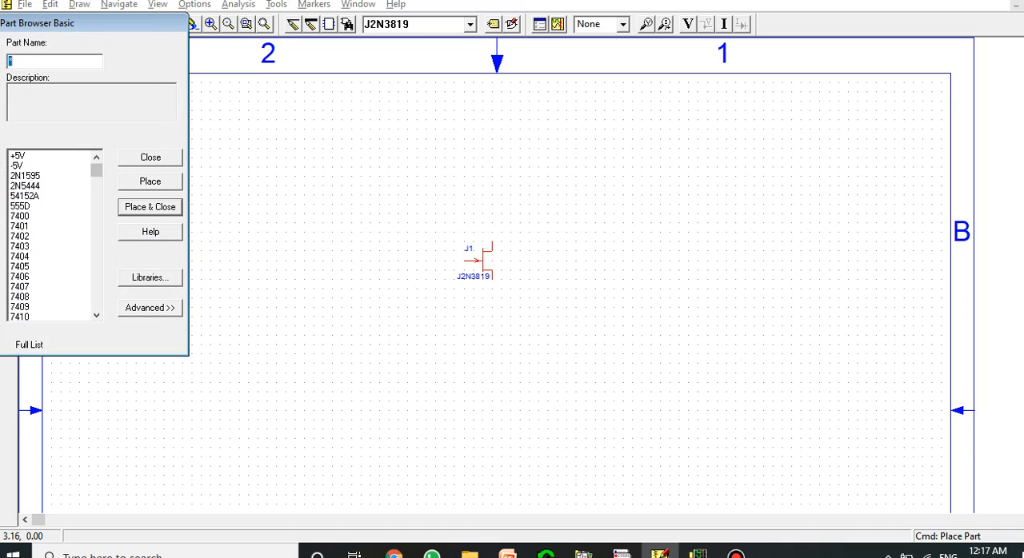
click(151, 157)
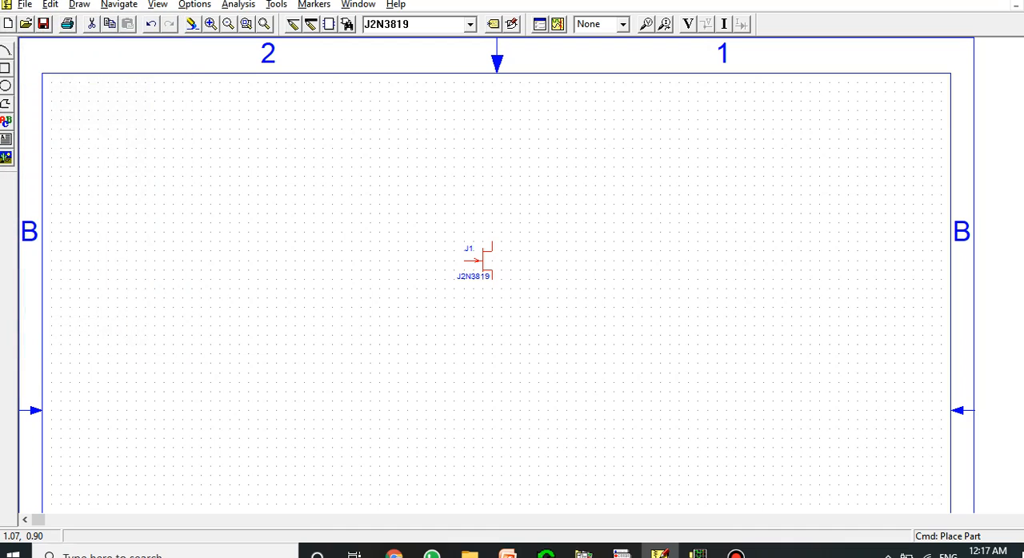
Place three vertical resistors: one above the JFET, one below it, and one to the left of its gate
click(470, 25)
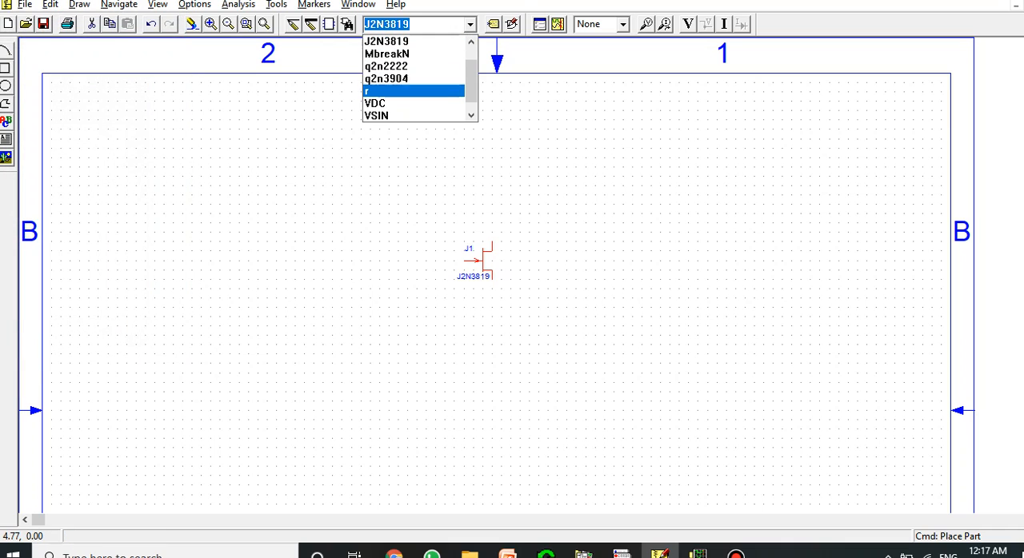
click(414, 92)
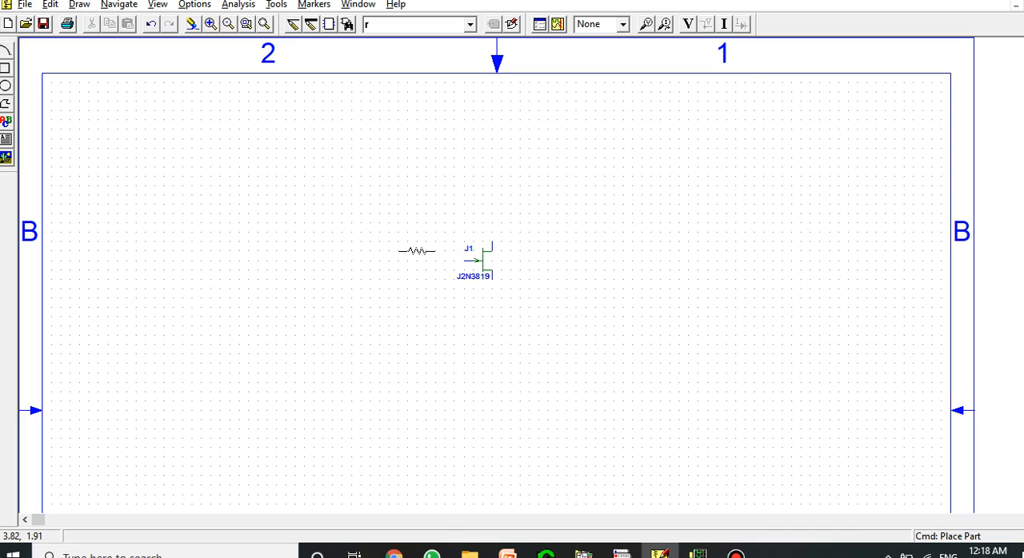
key(ctrl+r)
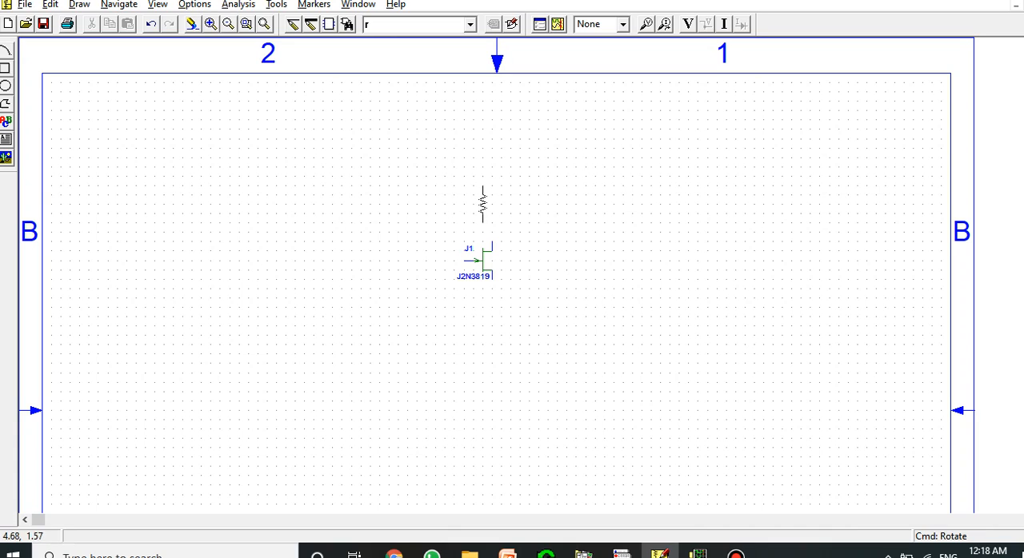
click(492, 176)
click(492, 336)
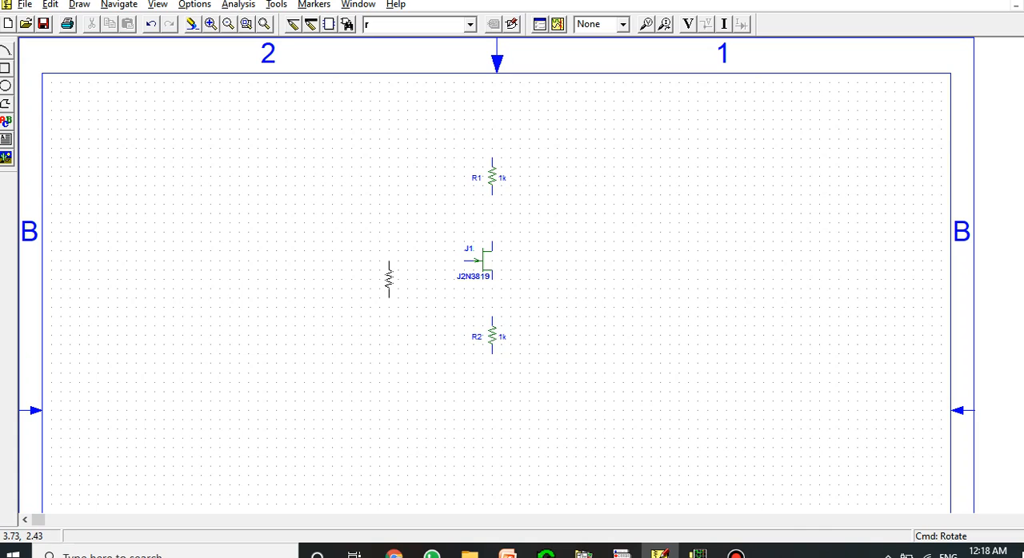
click(389, 280)
right_click(391, 298)
Place two horizontal capacitors, one to the right between R1 and the JFET and one to the left of R3
click(470, 24)
text(c)
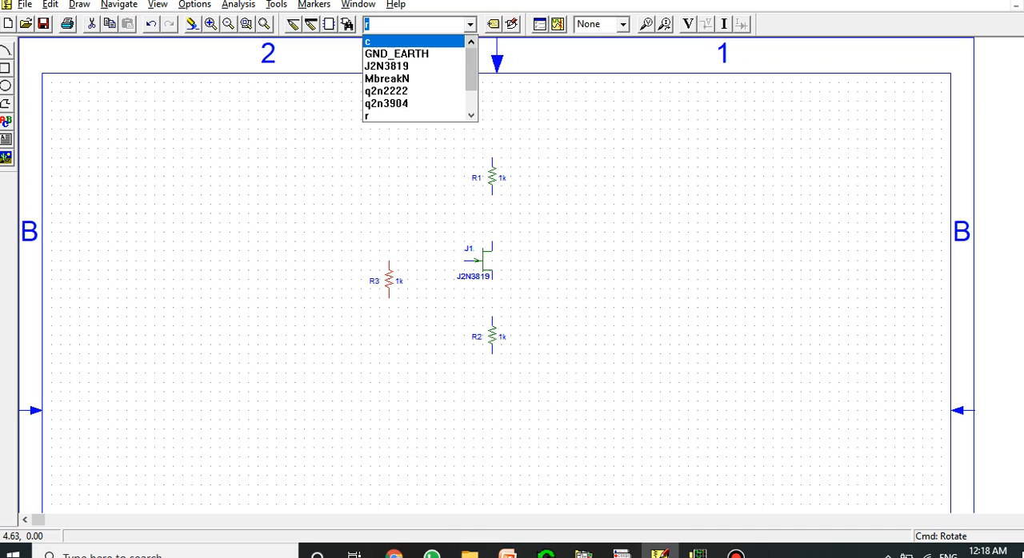
key(Return)
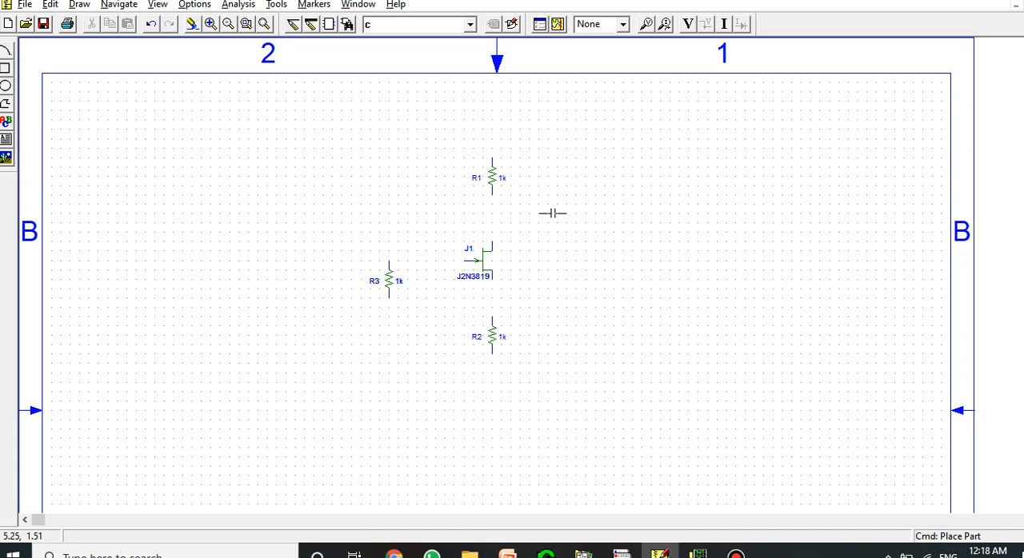
click(553, 214)
key(r)
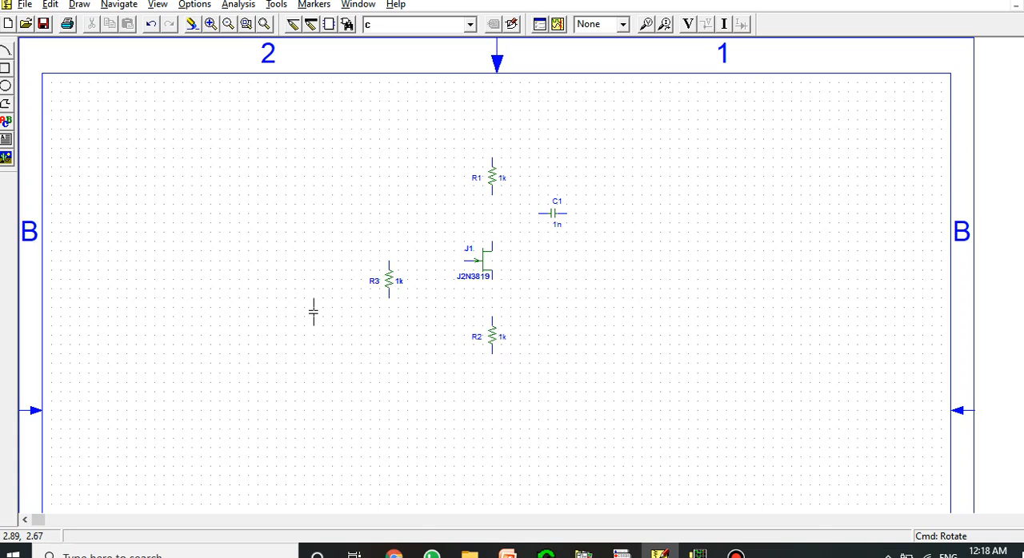
key(r)
click(309, 261)
key(Escape)
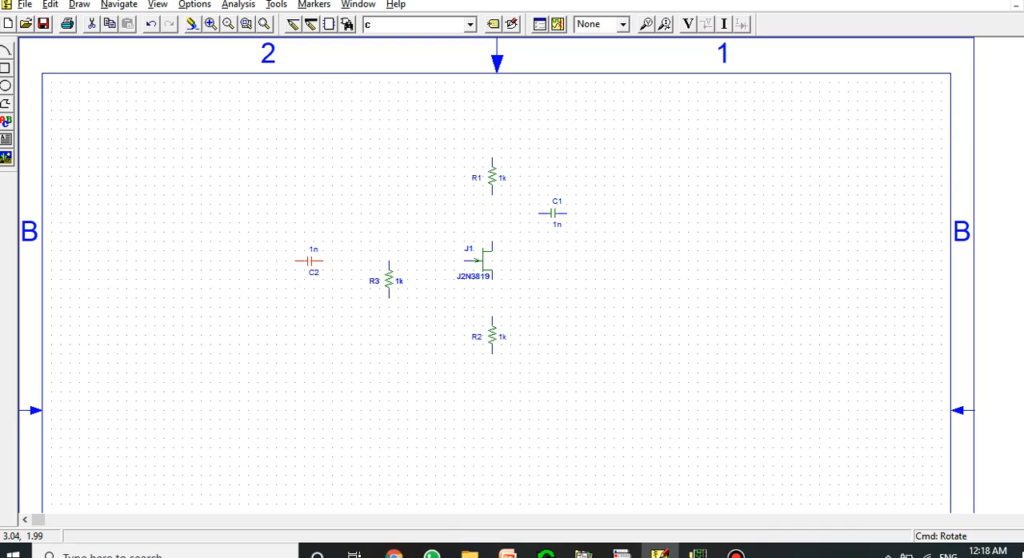
click(358, 309)
Place two VDC sources rotated upside down, one directly above R1 and one directly below R3
click(471, 25)
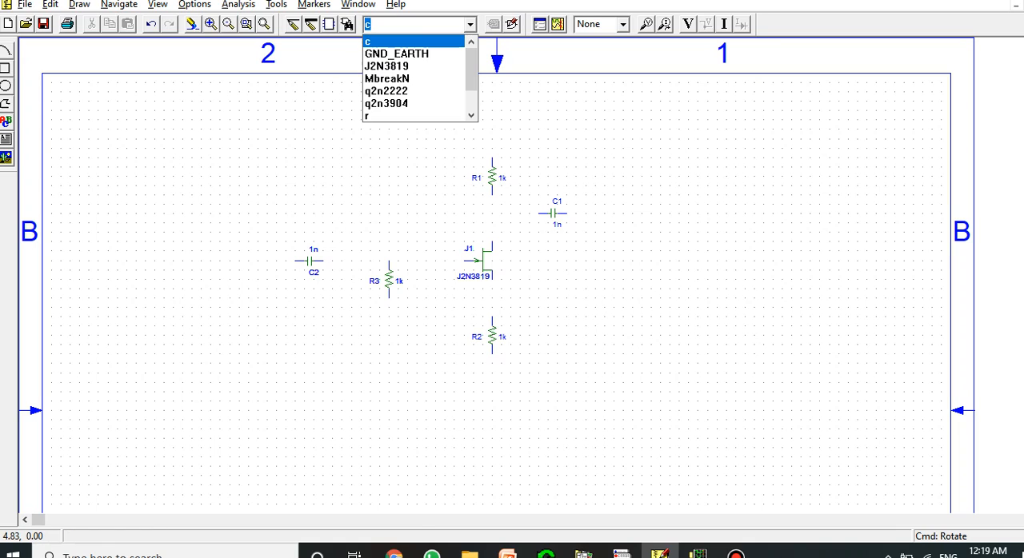
scroll(414, 90, down, 1)
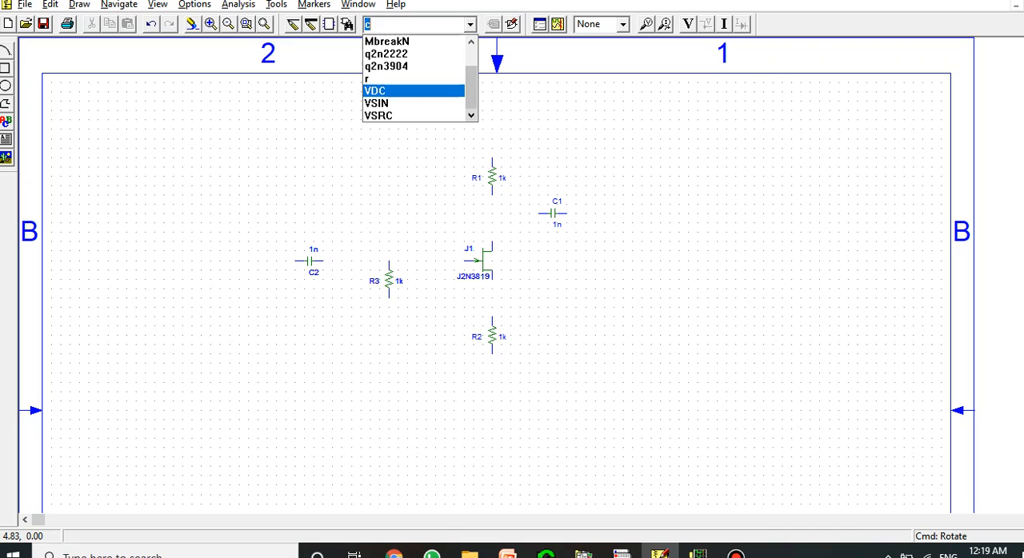
click(414, 90)
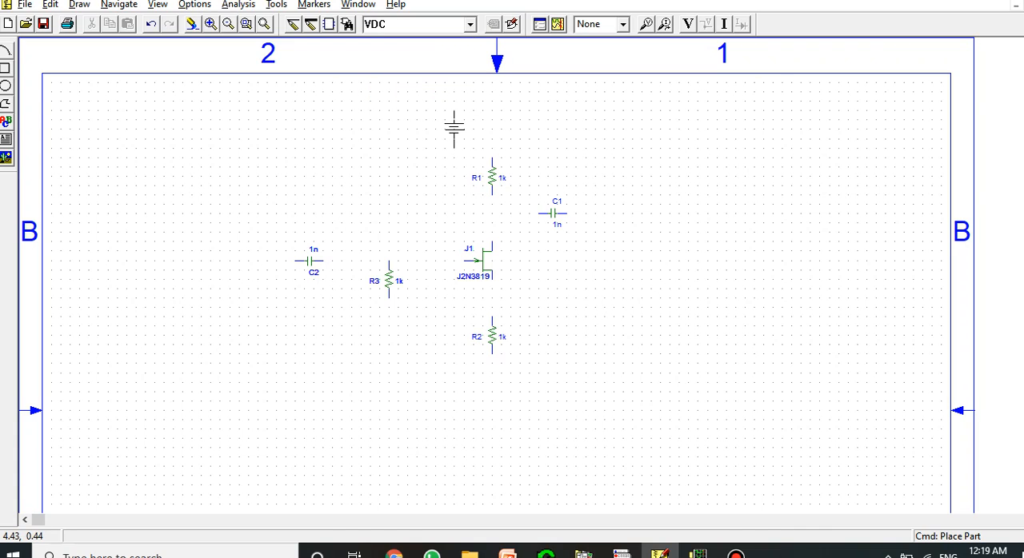
key(ctrl+r)
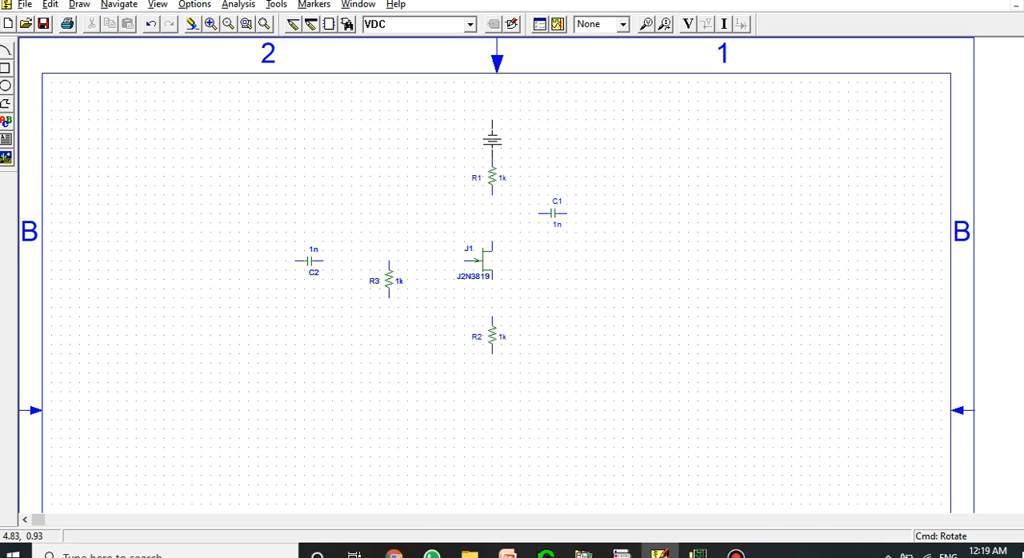
click(492, 130)
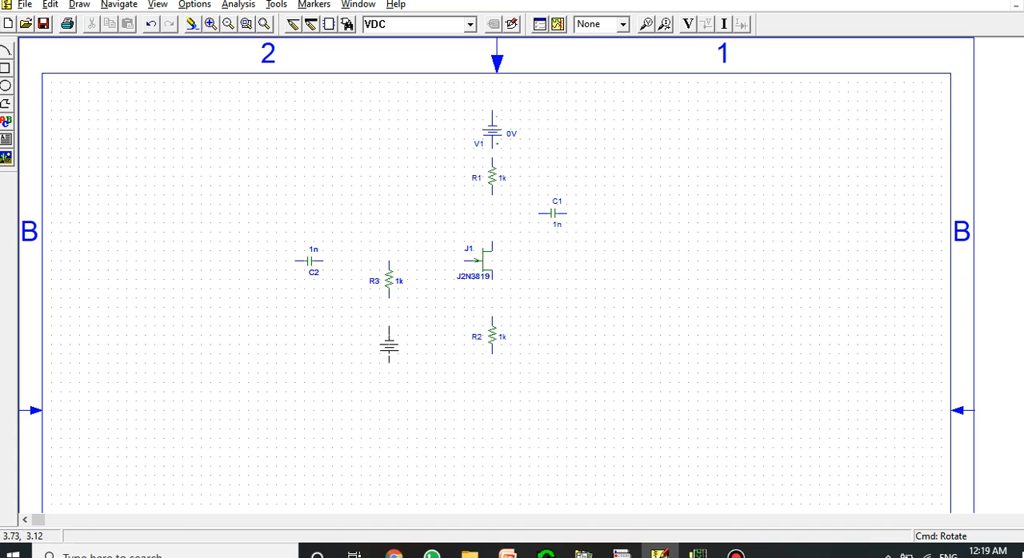
click(389, 336)
right_click(388, 336)
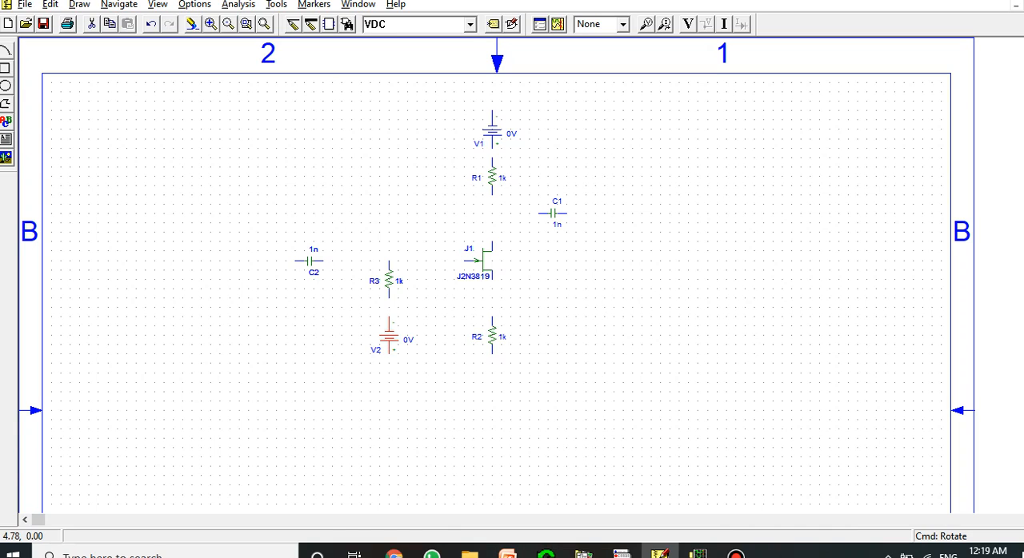
Place a vertical VSRC voltage source to the lower left of capacitor C2
click(470, 25)
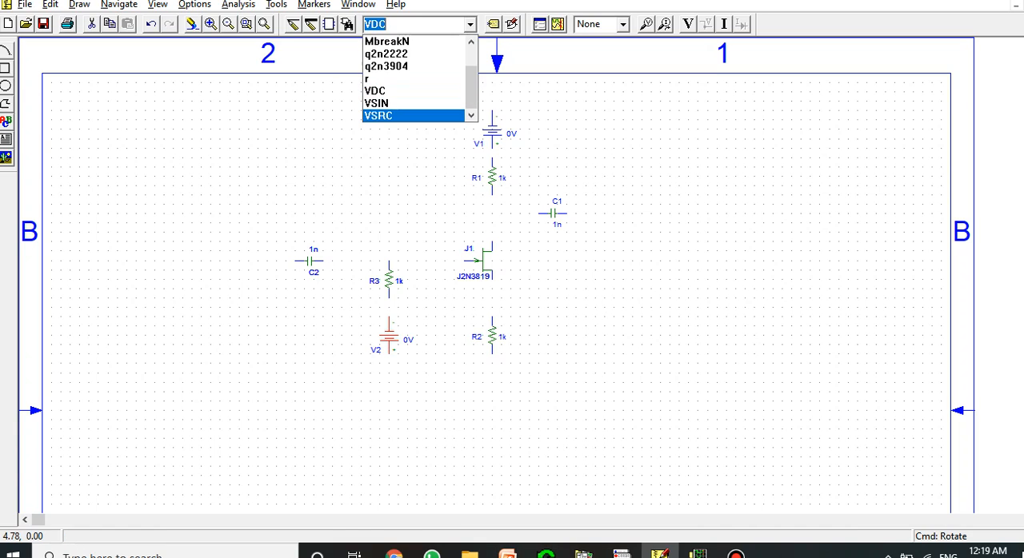
click(436, 115)
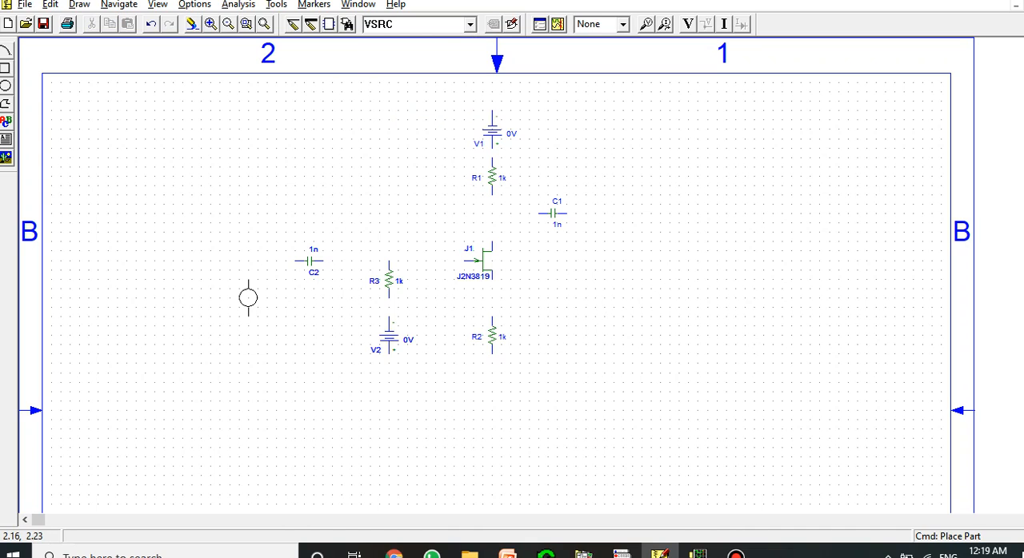
click(248, 297)
key(Escape)
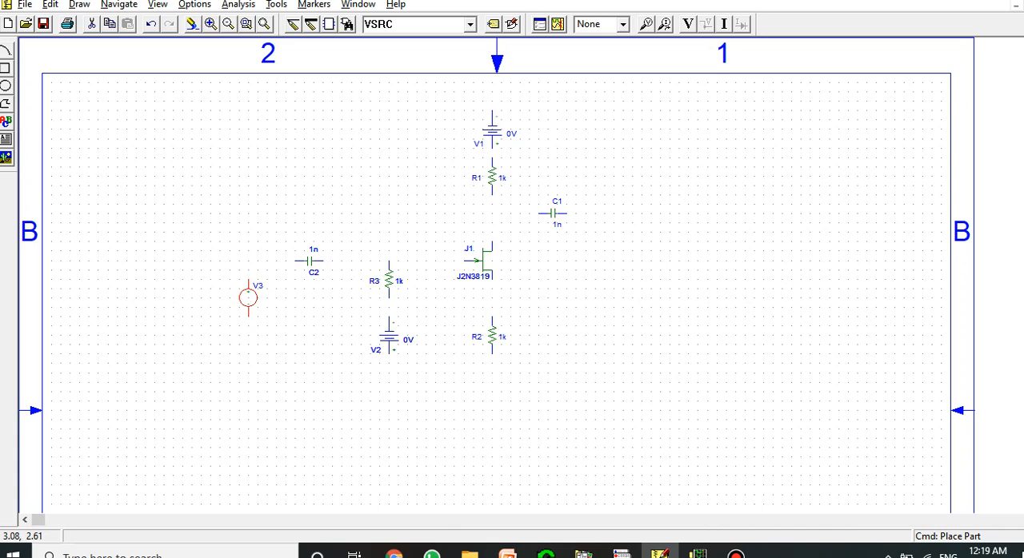
Place two GND_EARTH symbols, one upside down above V1 and one upright below the circuit between V2 and R2
click(471, 25)
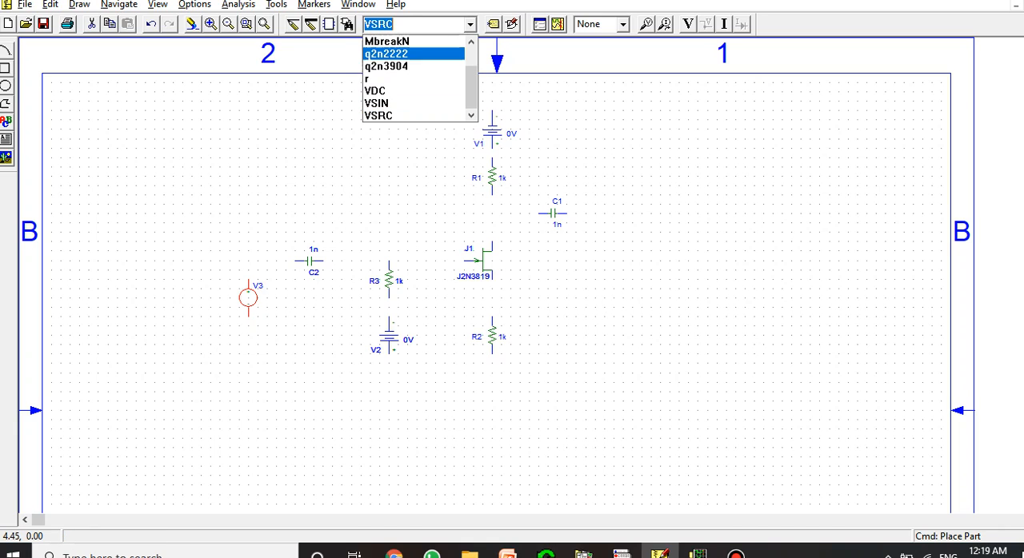
drag(471, 76, 472, 54)
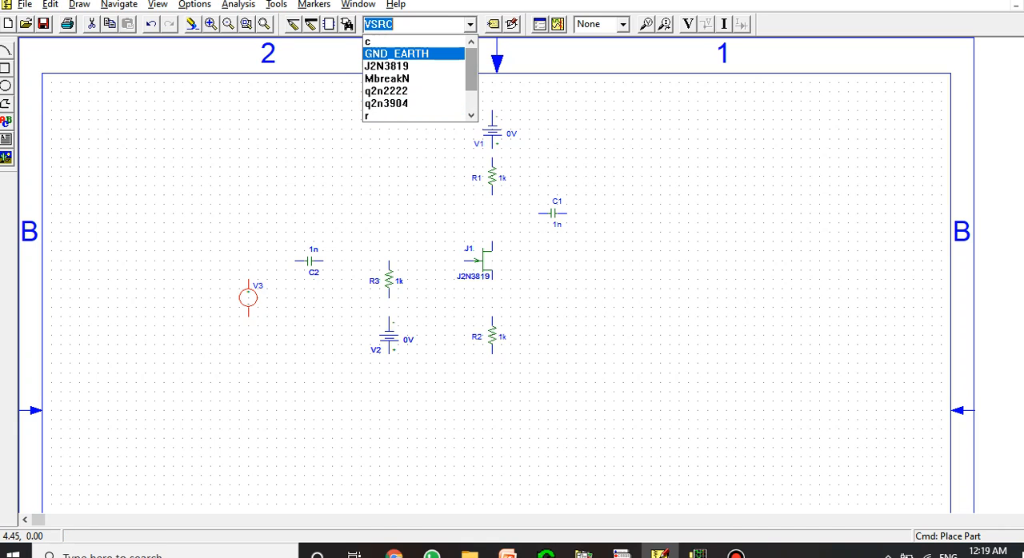
click(396, 53)
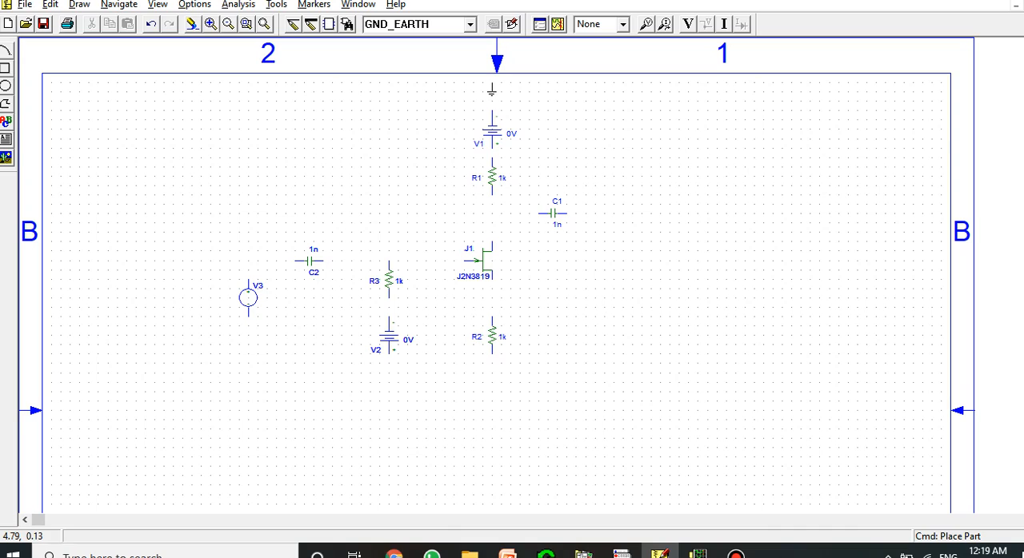
key(ctrl+r)
click(492, 104)
click(435, 371)
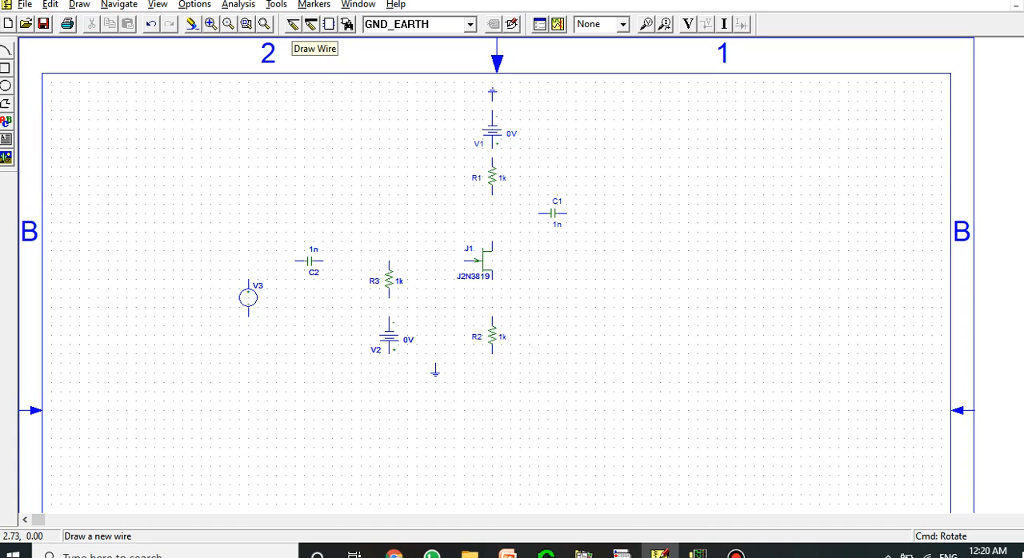
Wire the JFET drain to R1, R1 to source V1, and V1 to the earth symbol above it
click(79, 4)
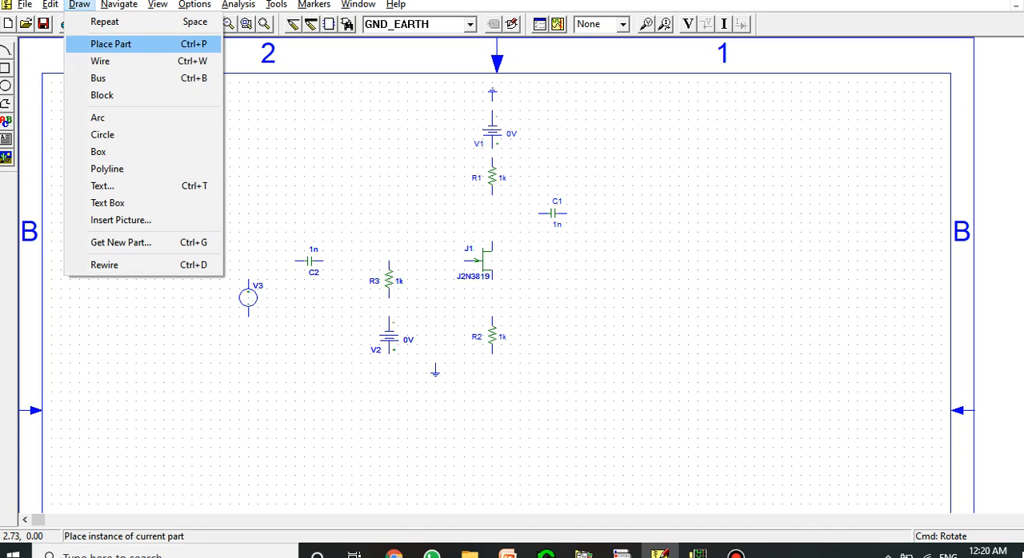
key(Down)
key(Return)
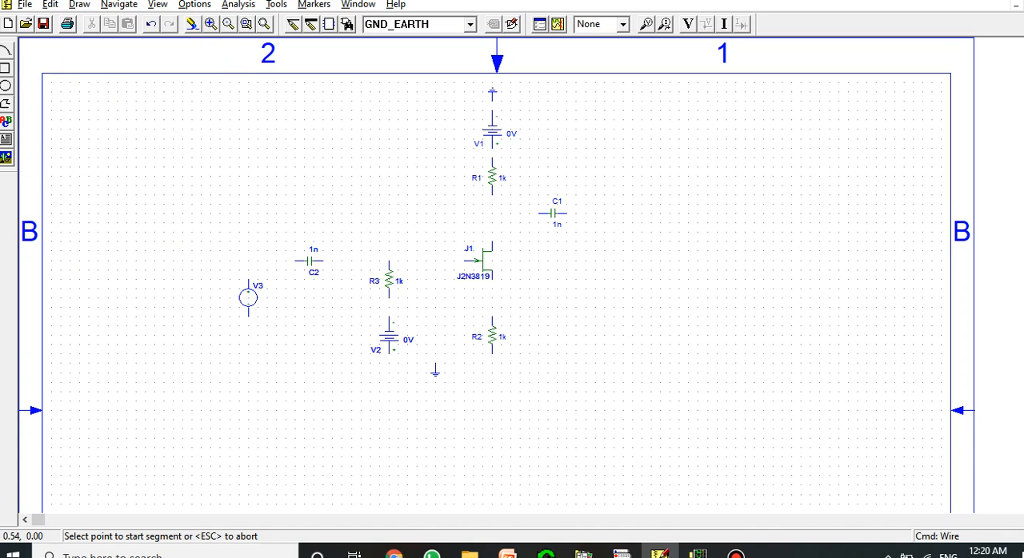
click(492, 241)
click(492, 196)
click(492, 156)
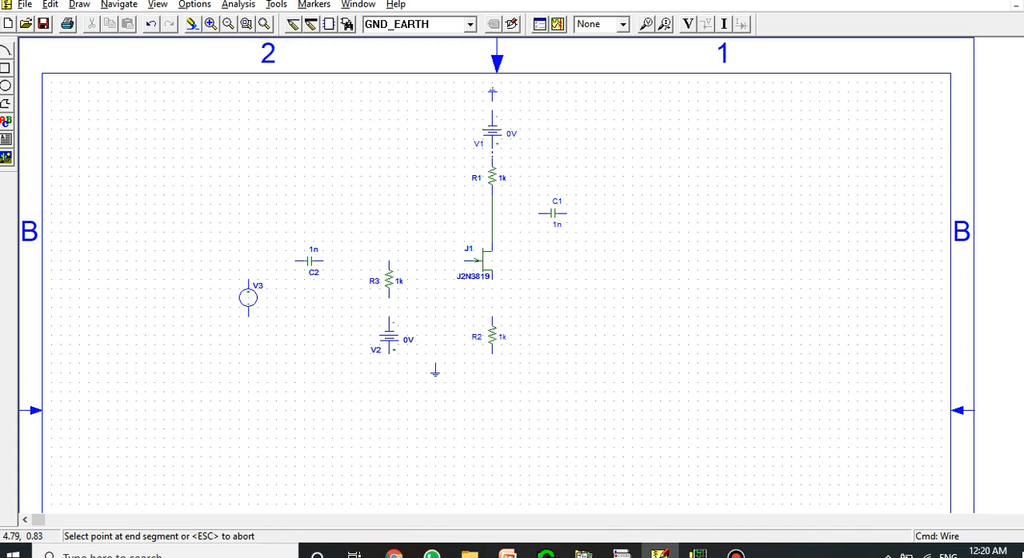
click(492, 148)
click(492, 117)
click(492, 93)
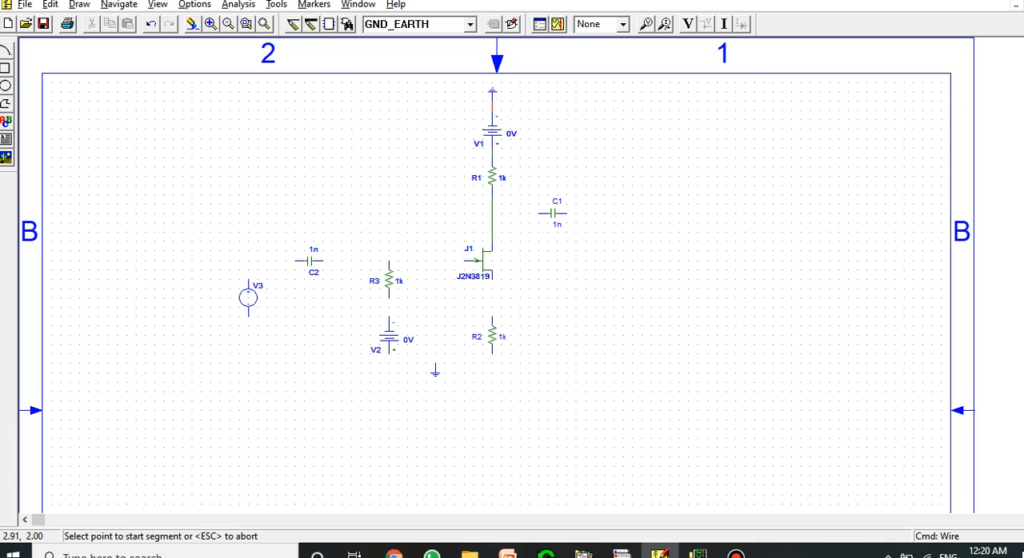
Wire C2 across the top of R3 to the JFET gate, and connect its other end to the top of V3
click(323, 261)
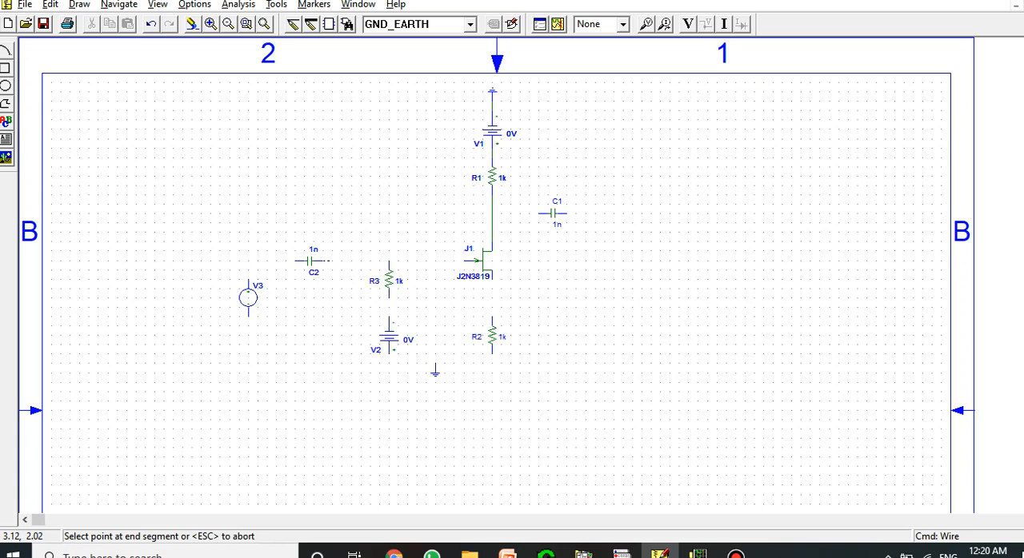
click(480, 261)
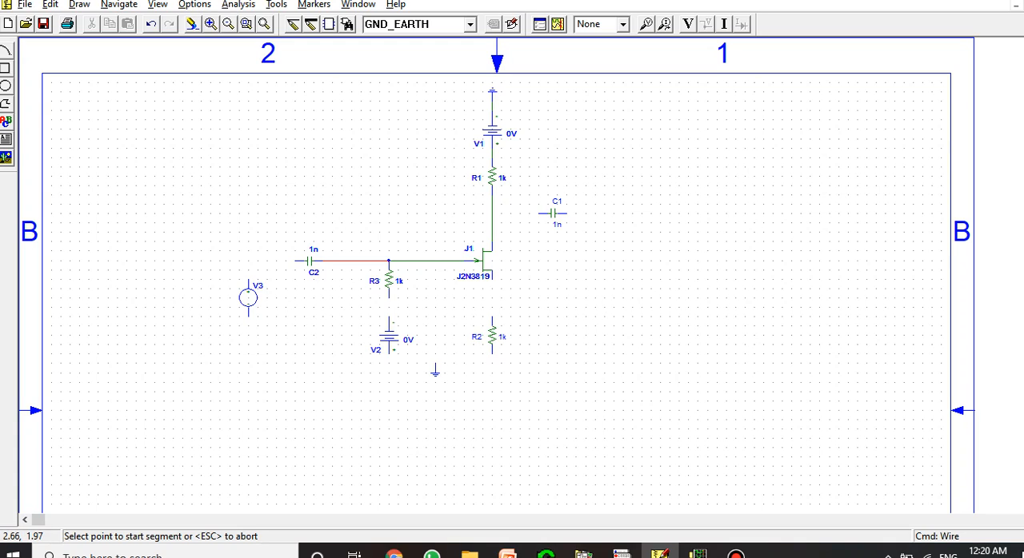
click(295, 260)
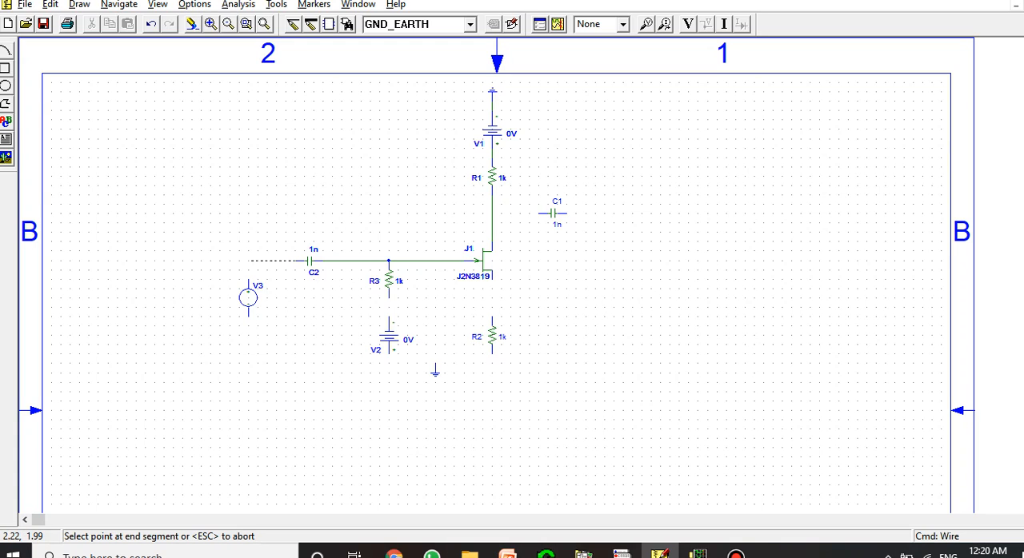
click(248, 261)
click(248, 288)
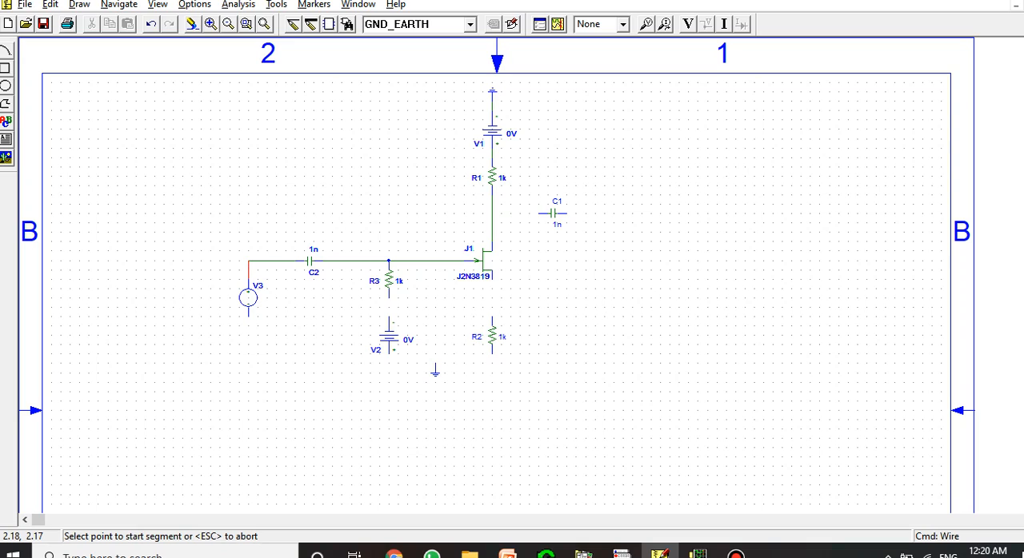
Wire the bottom of V3 past V2 to the bottom of R2, and connect the top of R2 to the JFET source
click(248, 316)
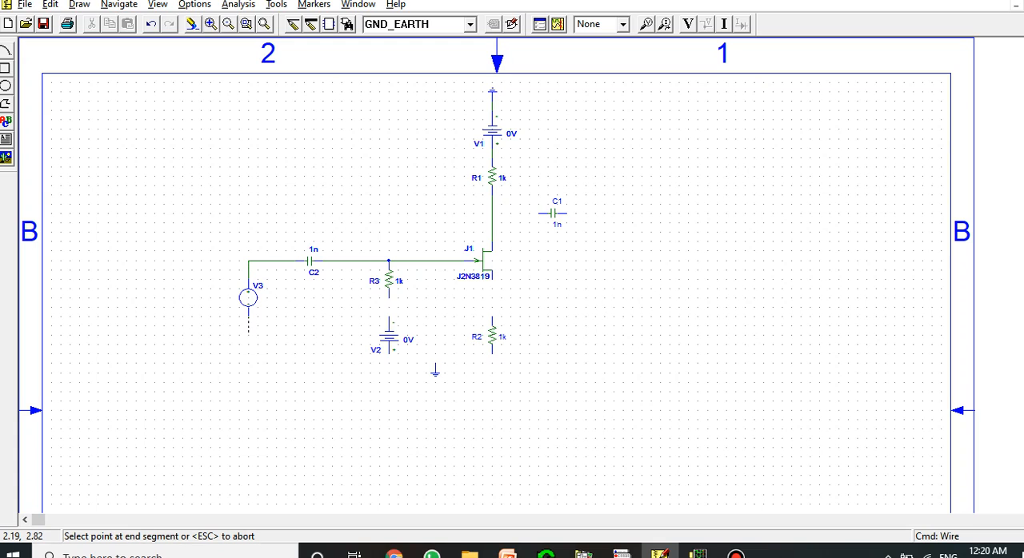
click(248, 352)
click(492, 352)
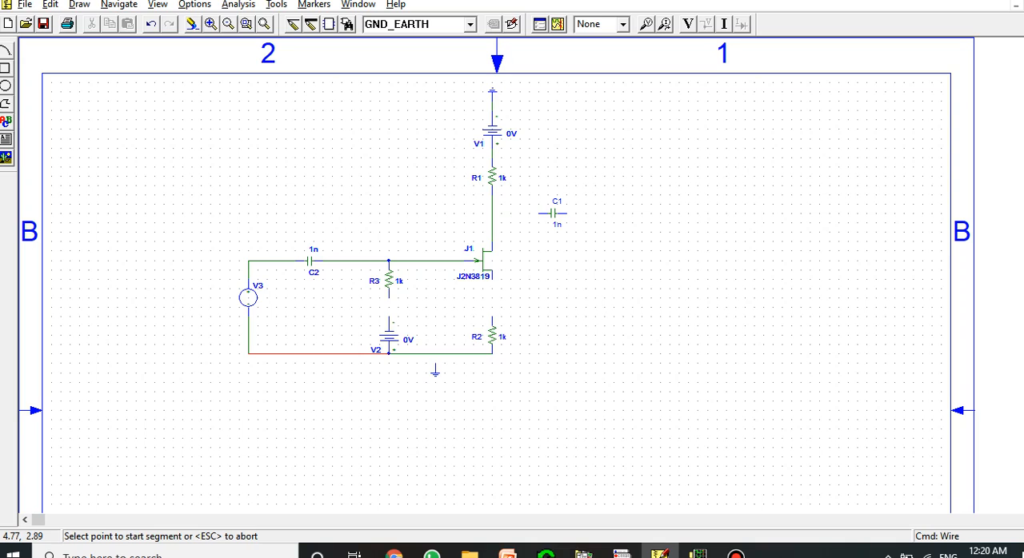
click(492, 322)
click(493, 275)
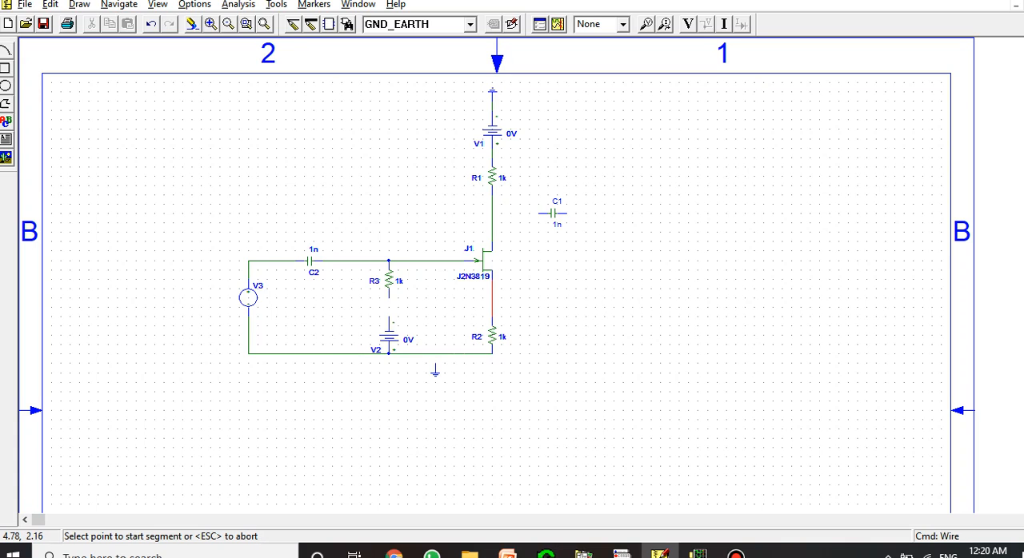
Wire C1 from the drain line below R1 back up to the node between R1 and V1
click(492, 212)
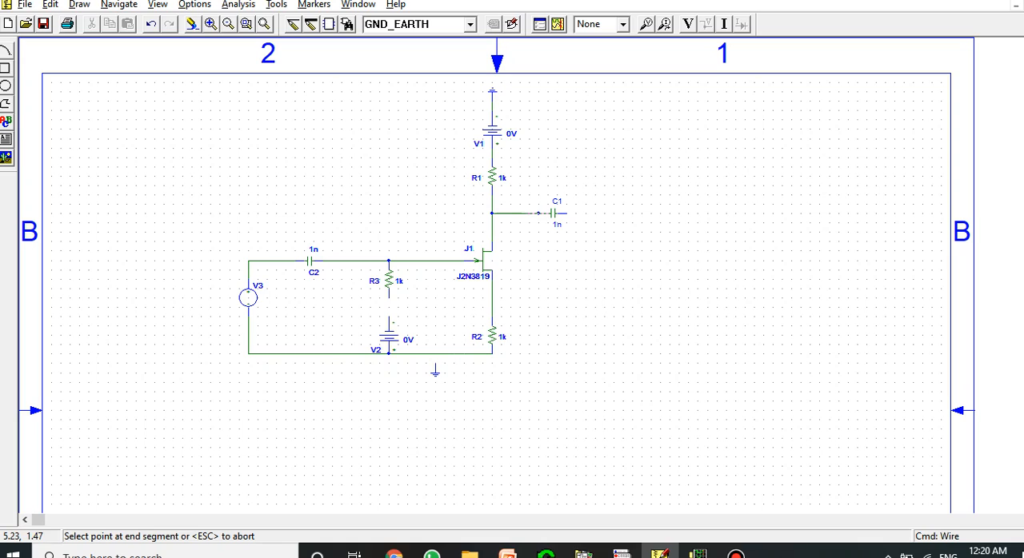
click(541, 213)
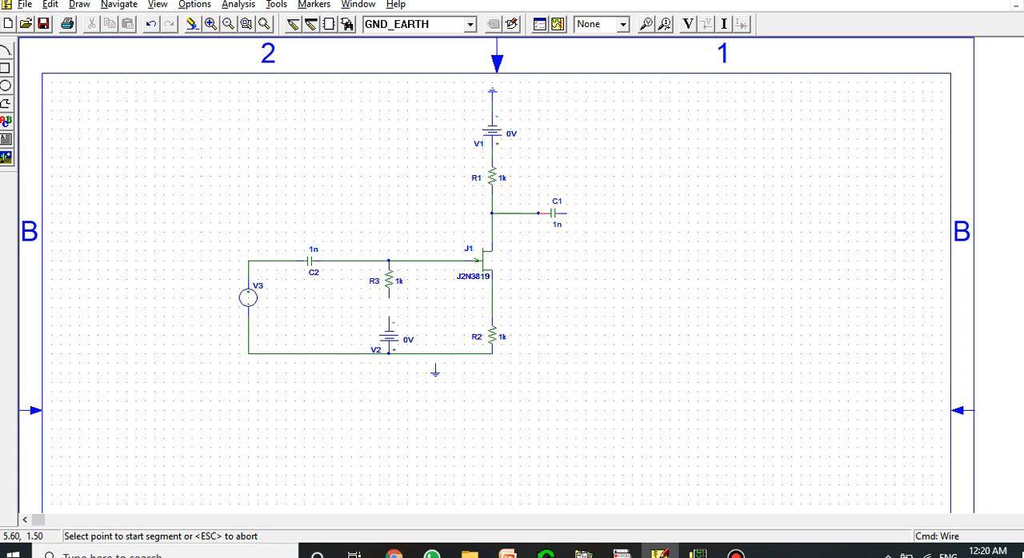
click(567, 213)
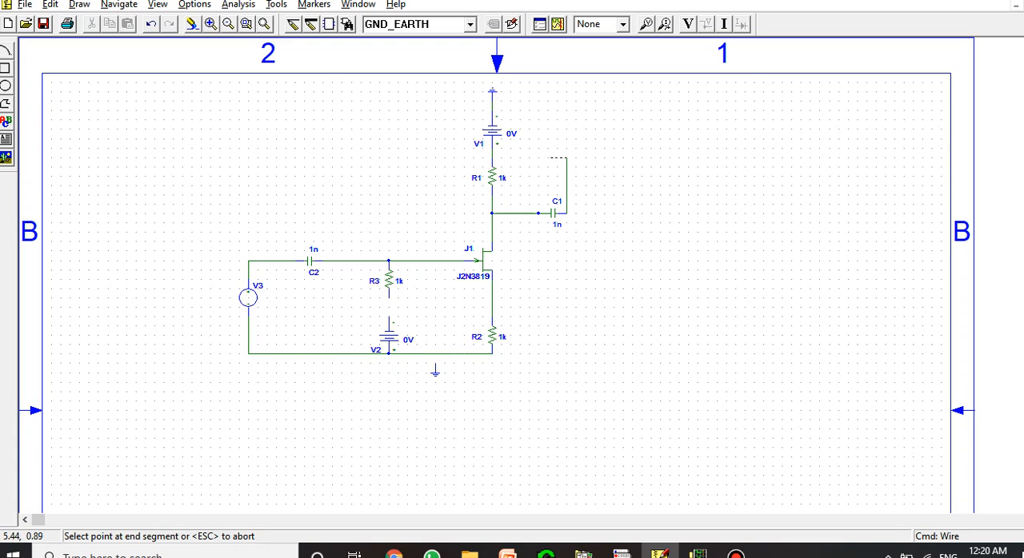
click(492, 158)
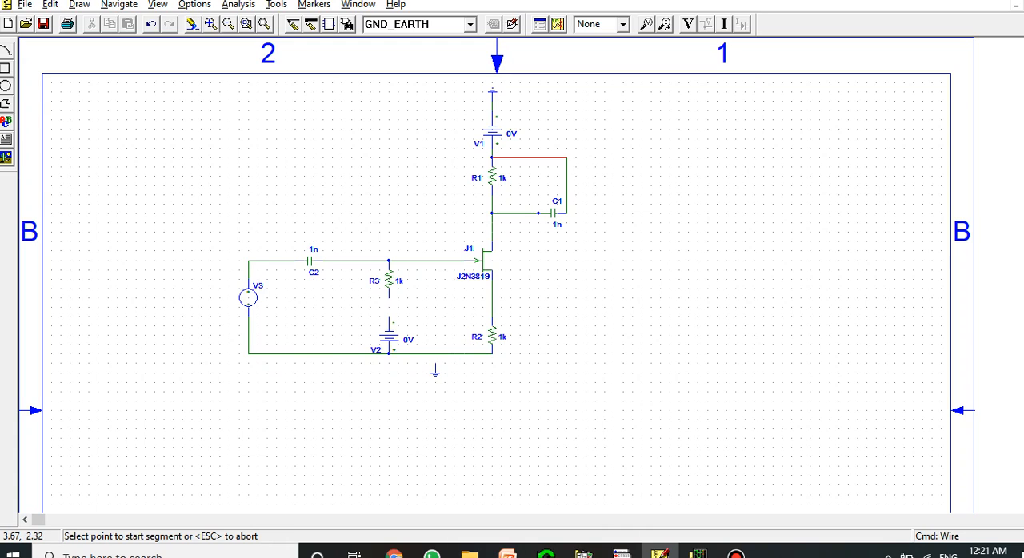
Wire R3 to V2 and move the lower earth symbol up onto the bottom wire between V2 and R2
click(389, 298)
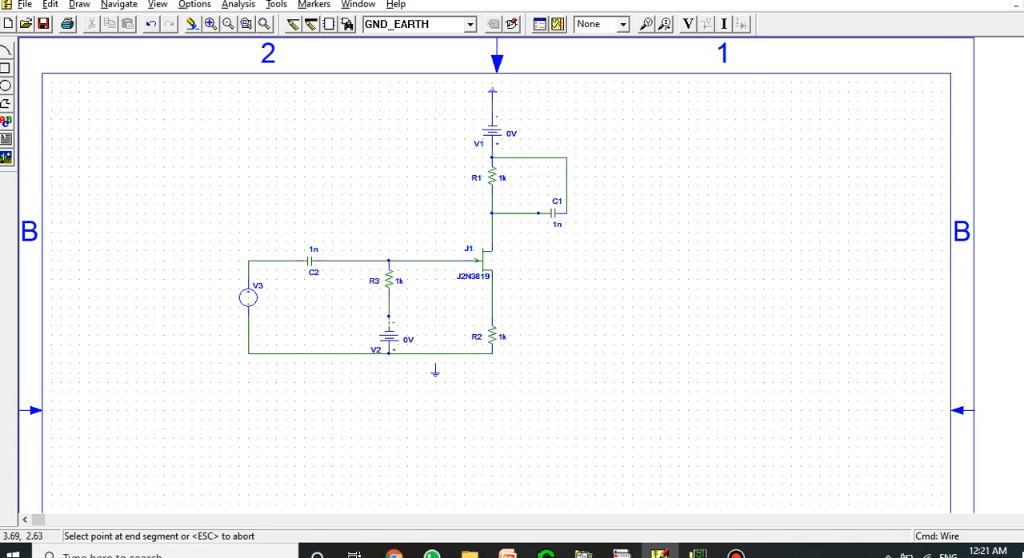
click(388, 317)
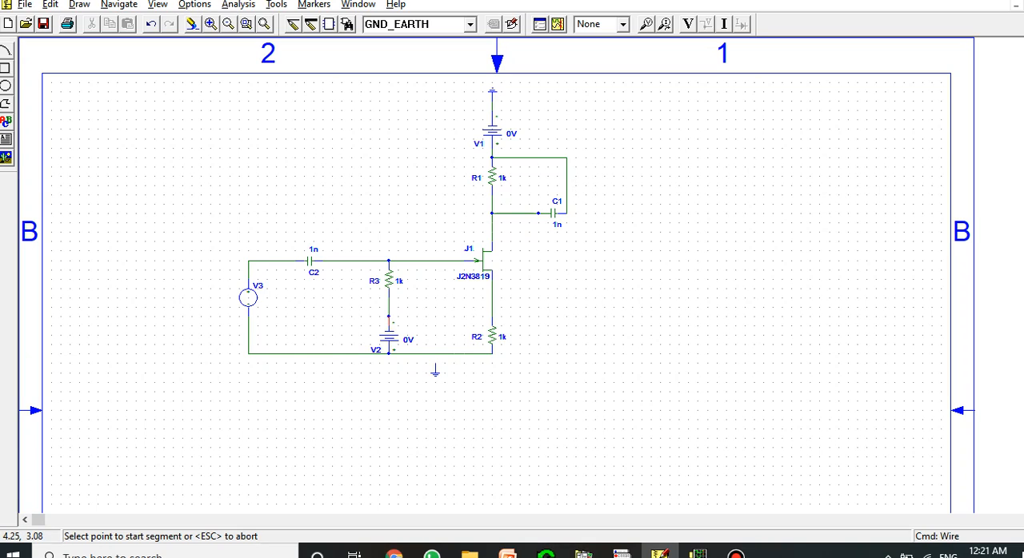
key(Escape)
click(434, 371)
drag(435, 371, 435, 362)
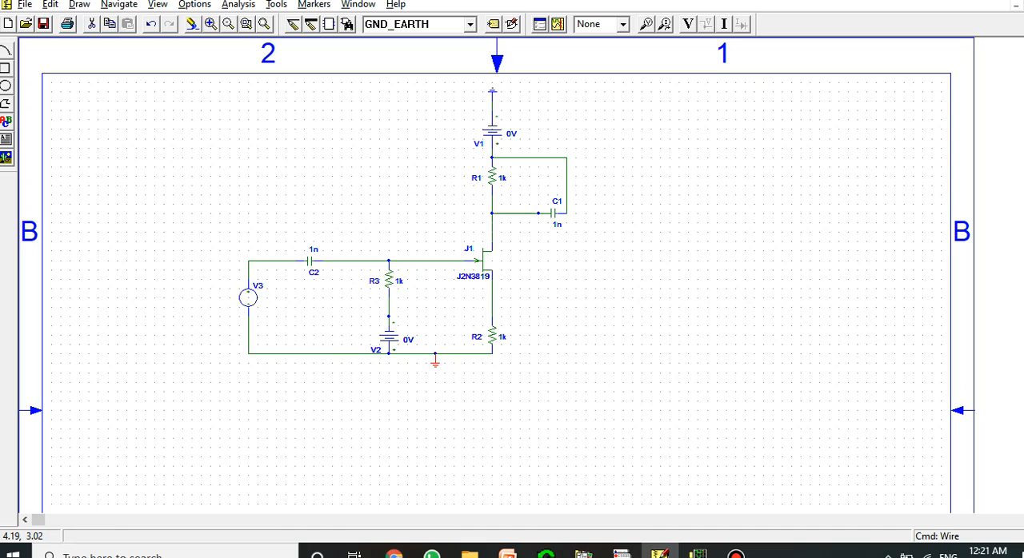
click(453, 364)
Place a voltage marker on the outer terminal of C1
click(646, 24)
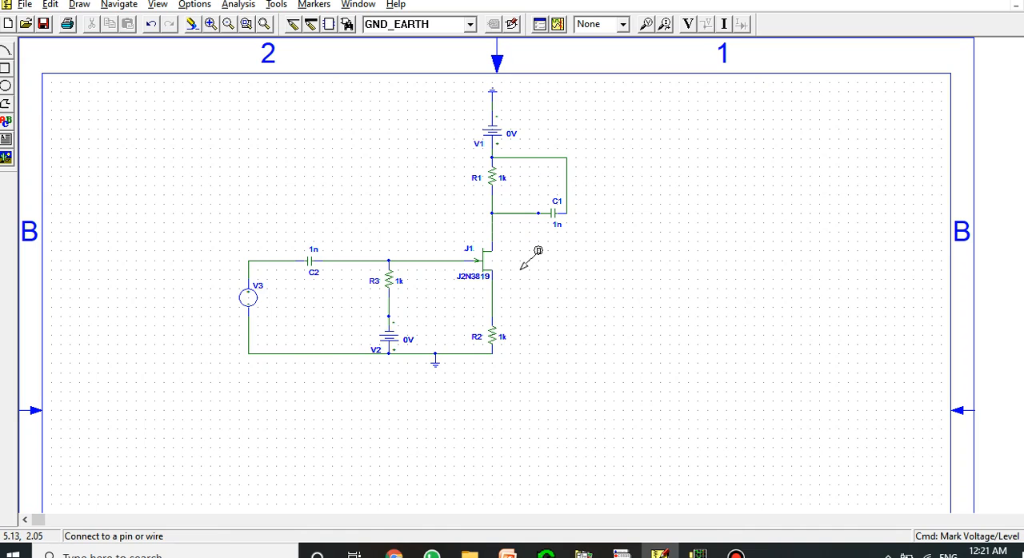
click(567, 212)
key(Escape)
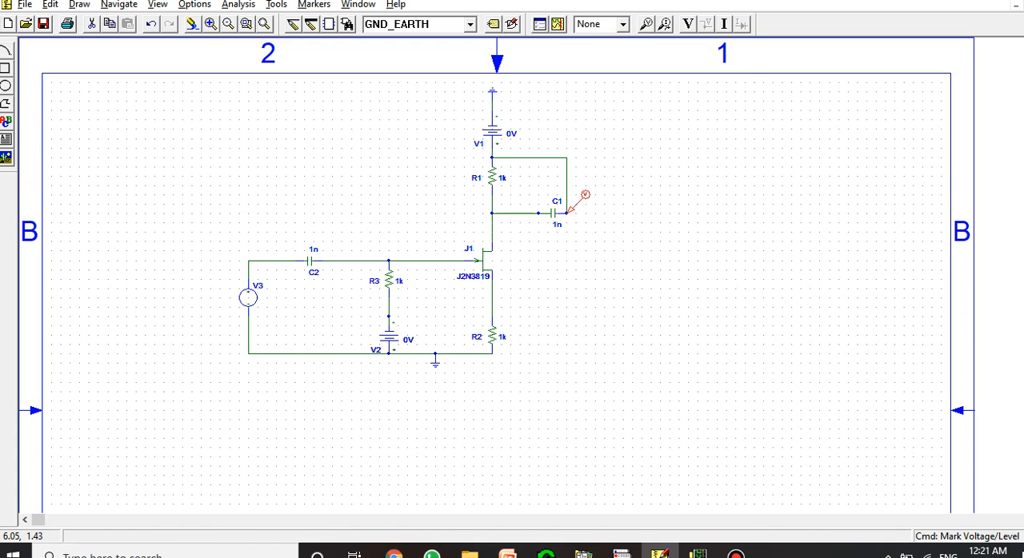
key(Escape)
Set the value of capacitor C2 to 1u
double_click(314, 249)
key(End)
key(BackSpace)
text(u)
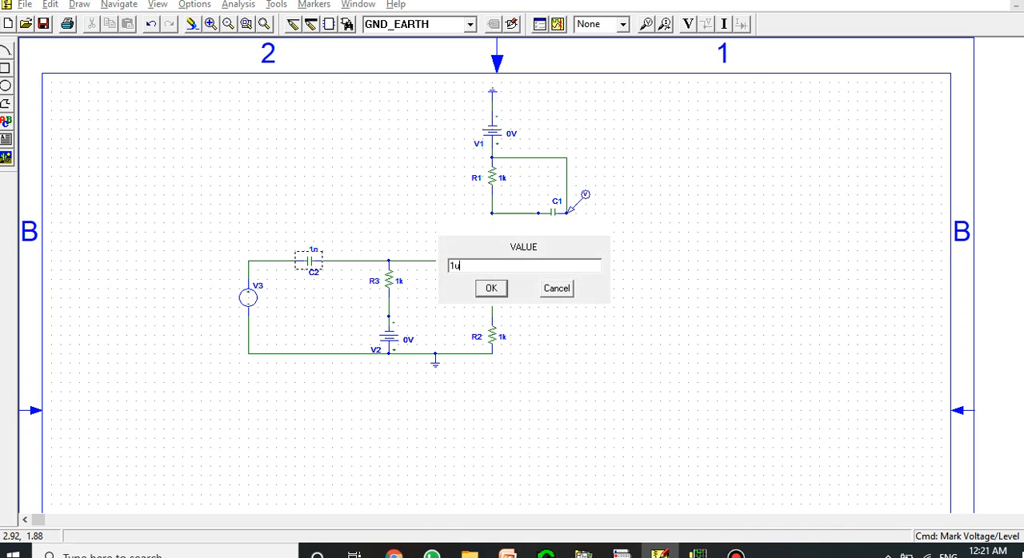
key(Return)
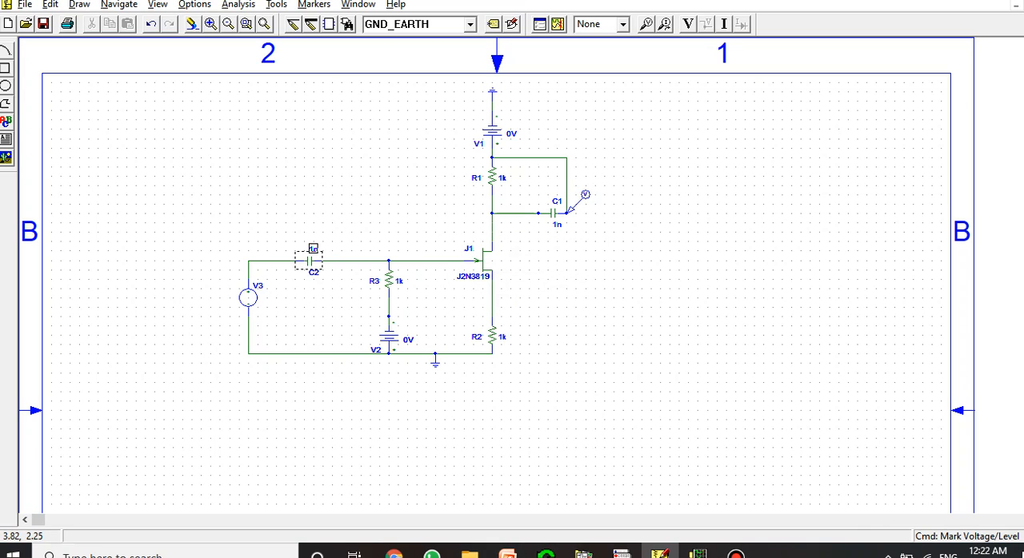
Set the value of resistor R3 to 1MEG
double_click(399, 281)
click(462, 265)
key(BackSpace)
text(MEG)
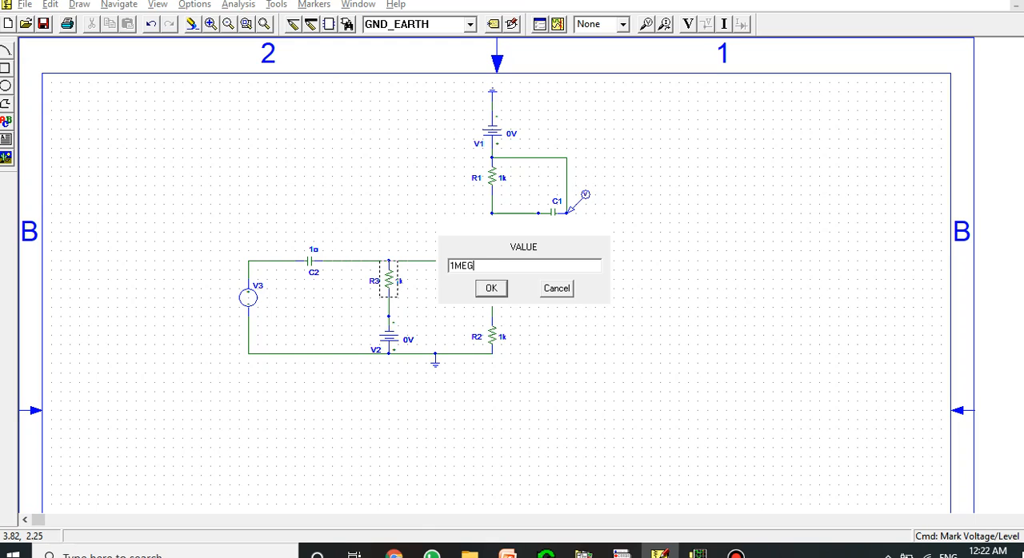
key(Return)
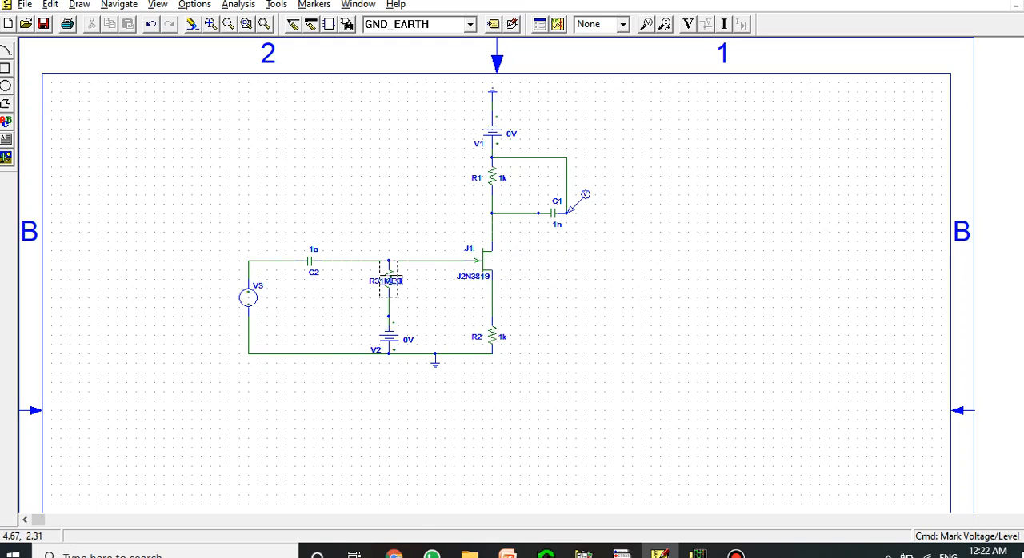
click(380, 303)
Set the DC value of source V2 to 1.5 V
double_click(408, 339)
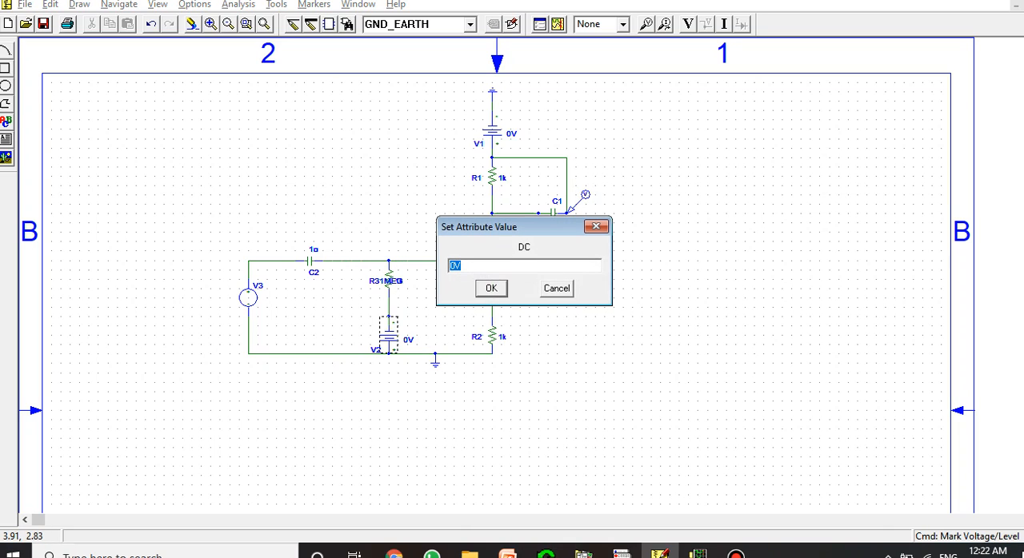
key(Left)
key(BackSpace)
text(1.5)
key(Return)
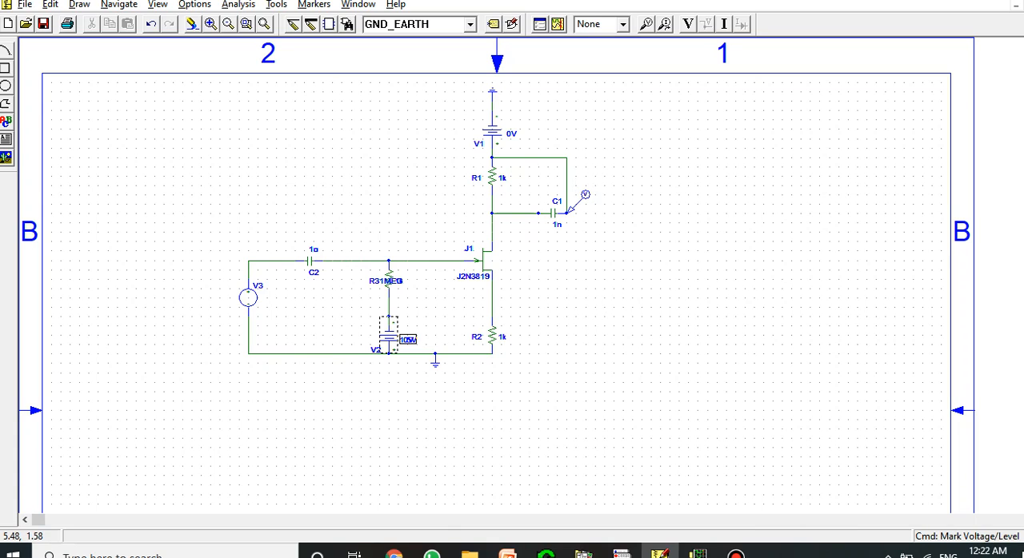
Set the value of capacitor C1 to 1u and move its value label slightly lower
double_click(556, 225)
click(463, 265)
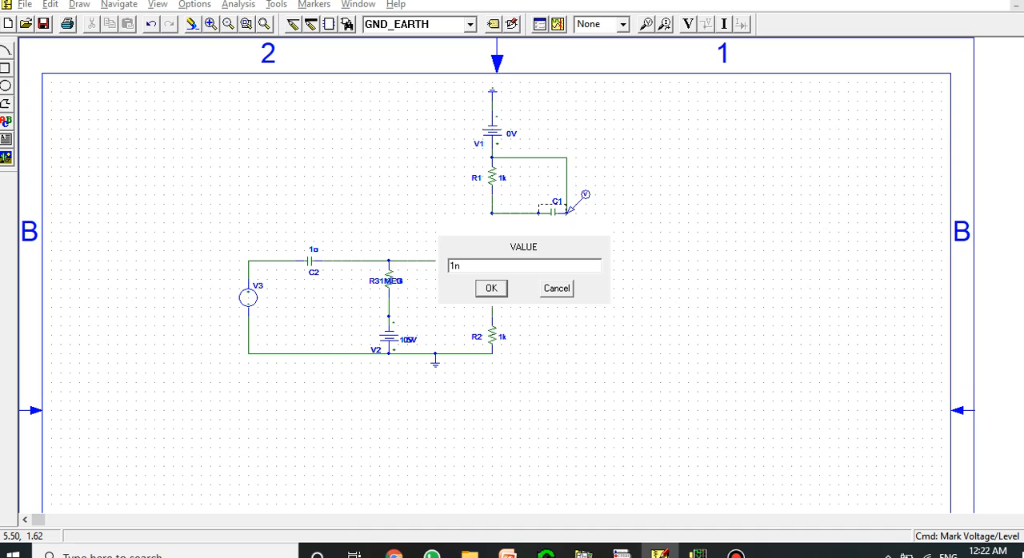
key(BackSpace)
text(U)
key(BackSpace)
text(u)
key(Return)
drag(556, 225, 552, 234)
click(579, 239)
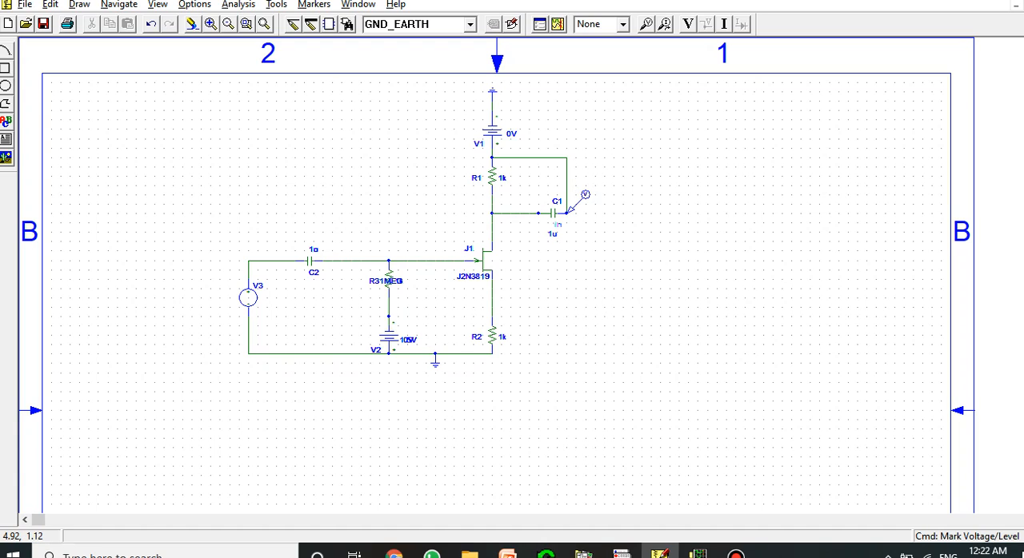
Set the value of resistor R1 to 3.3k and move its value label slightly away from the symbol
double_click(503, 178)
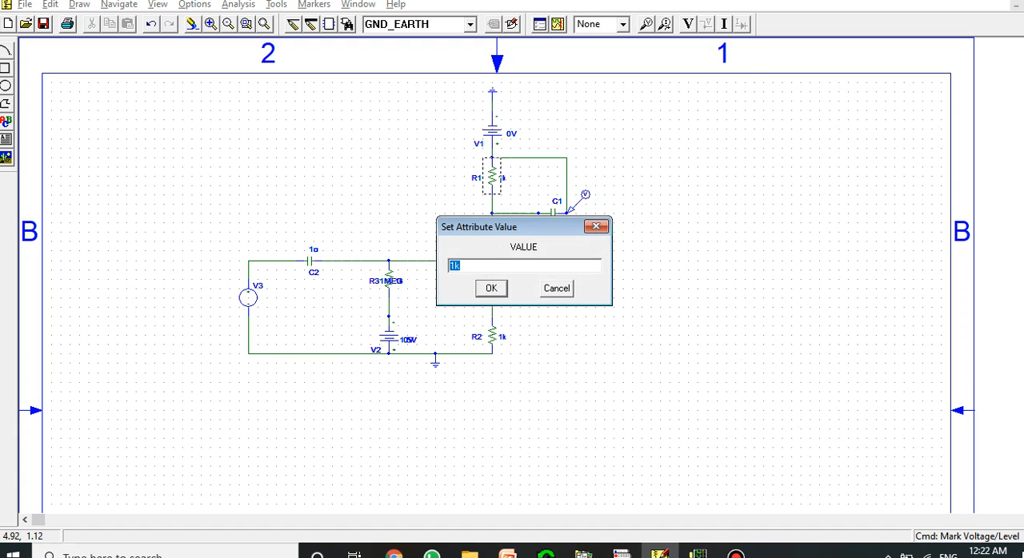
text(3.3k)
click(491, 288)
drag(499, 177, 512, 176)
click(531, 175)
Set the DC value of source V1 to 20V and move its value label slightly higher
double_click(512, 134)
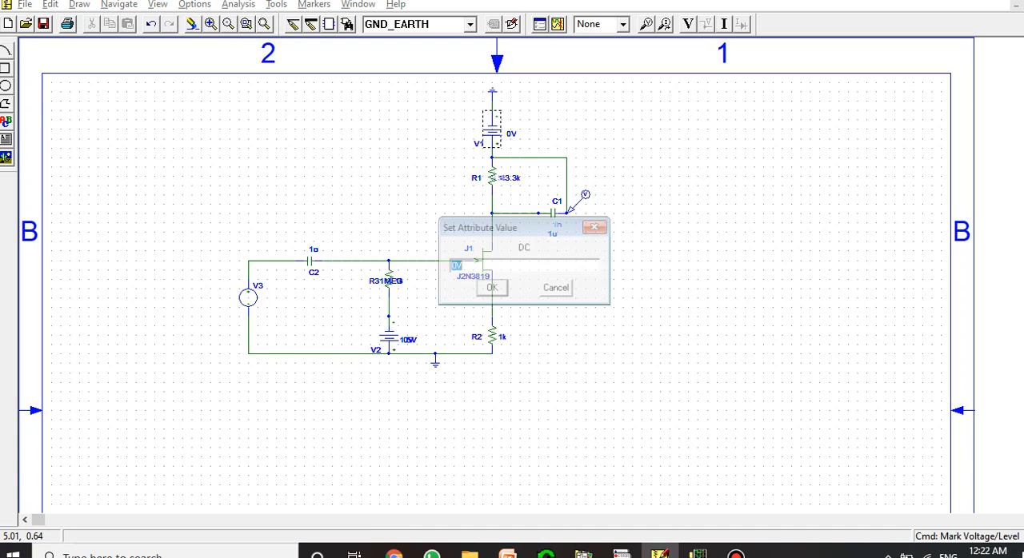
click(450, 266)
text(2)
click(491, 288)
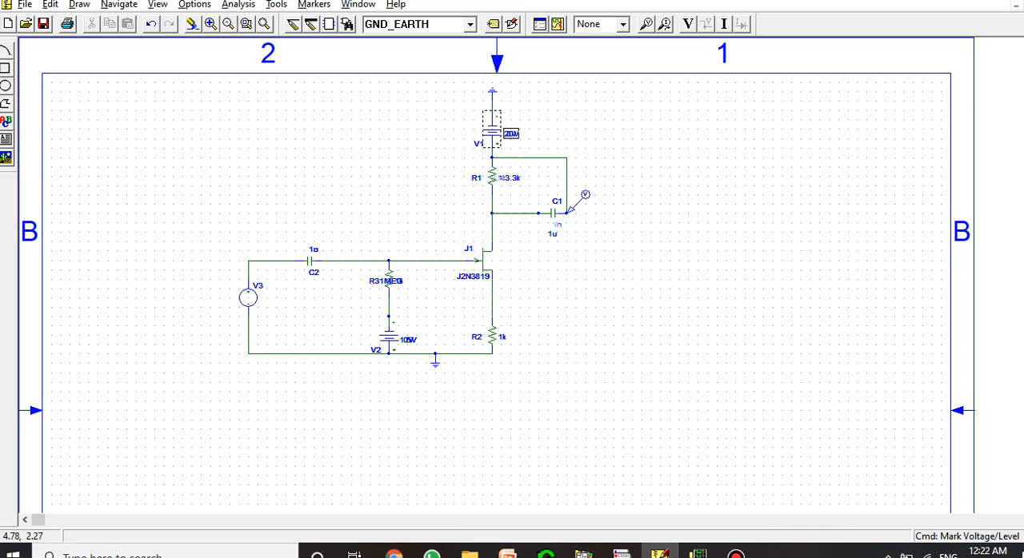
drag(515, 134, 515, 119)
click(570, 138)
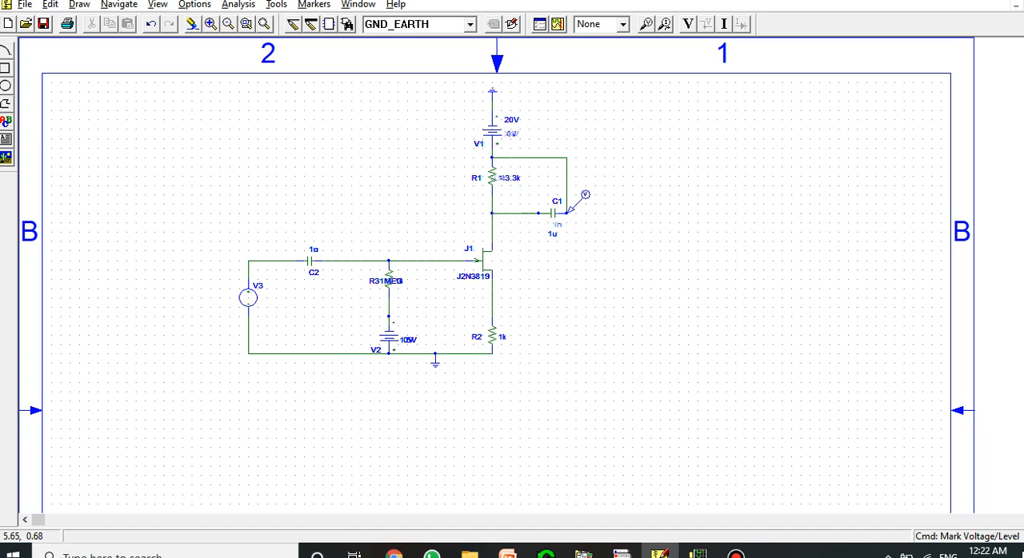
Set source V3's DC attribute to 1V and its AC attribute to 0, and accept the attributes
double_click(248, 298)
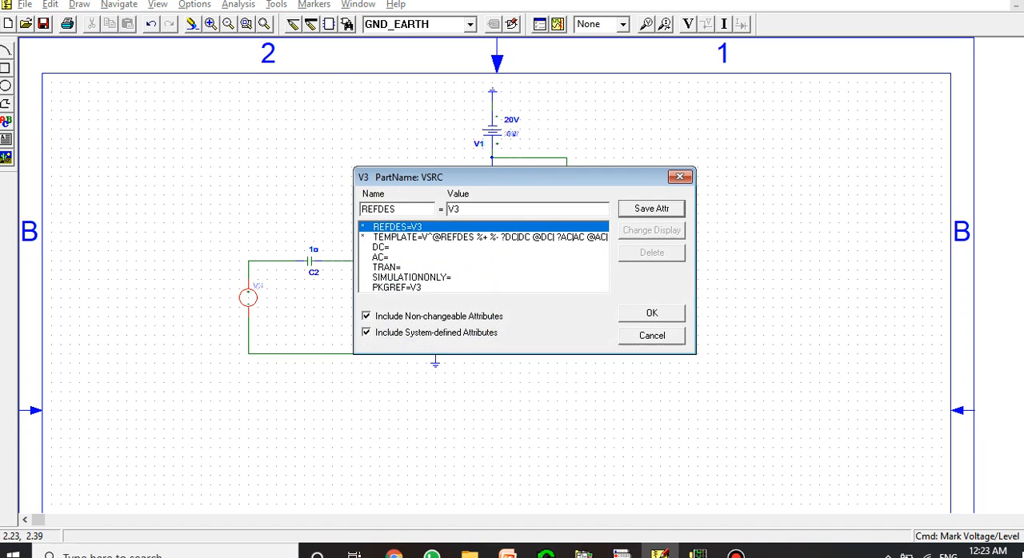
click(400, 237)
click(382, 248)
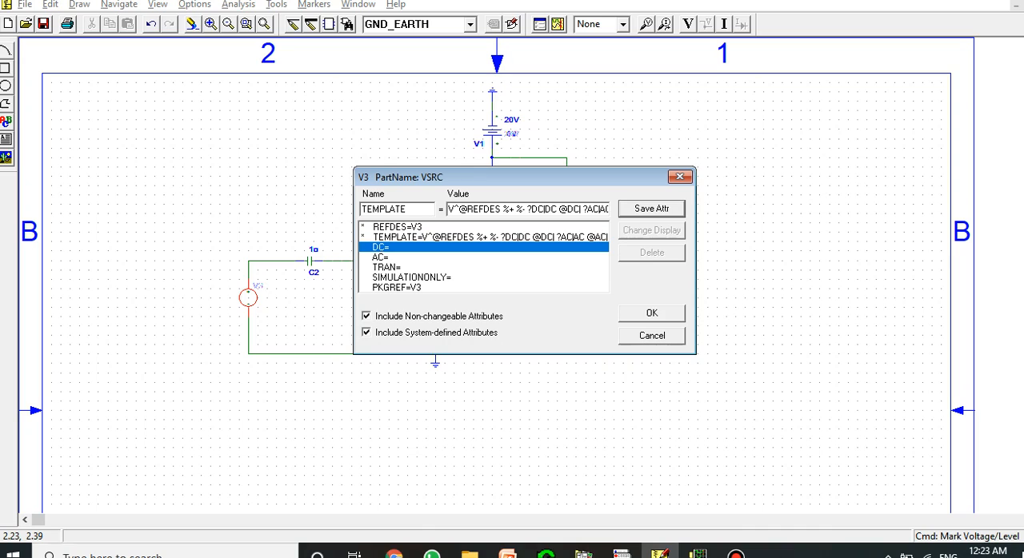
text(1)
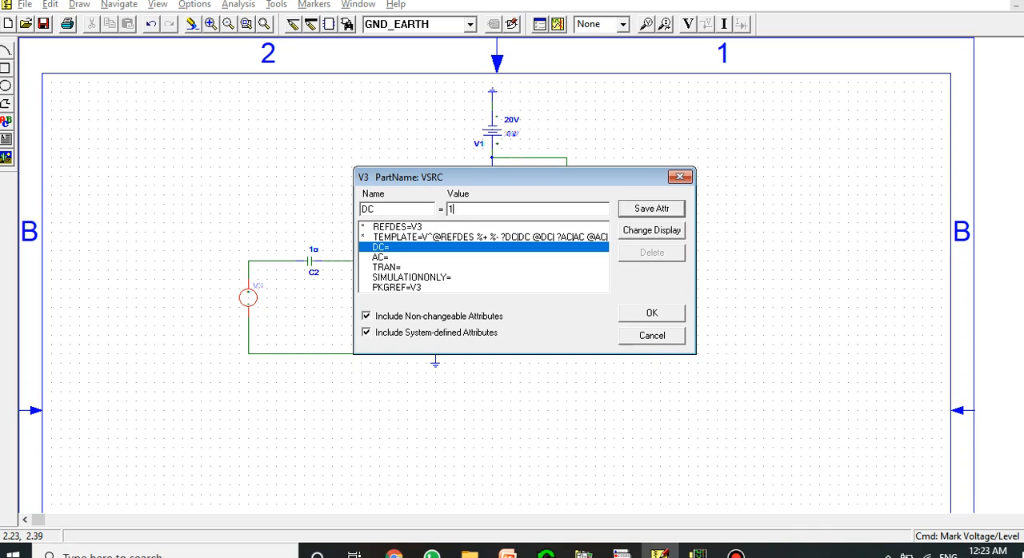
text(V)
key(Return)
click(400, 257)
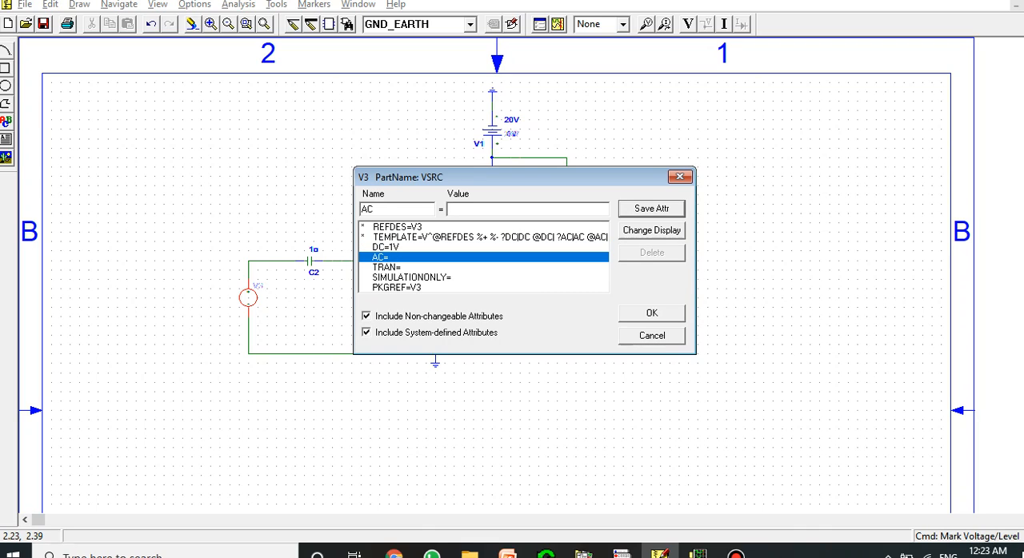
text(0)
key(Return)
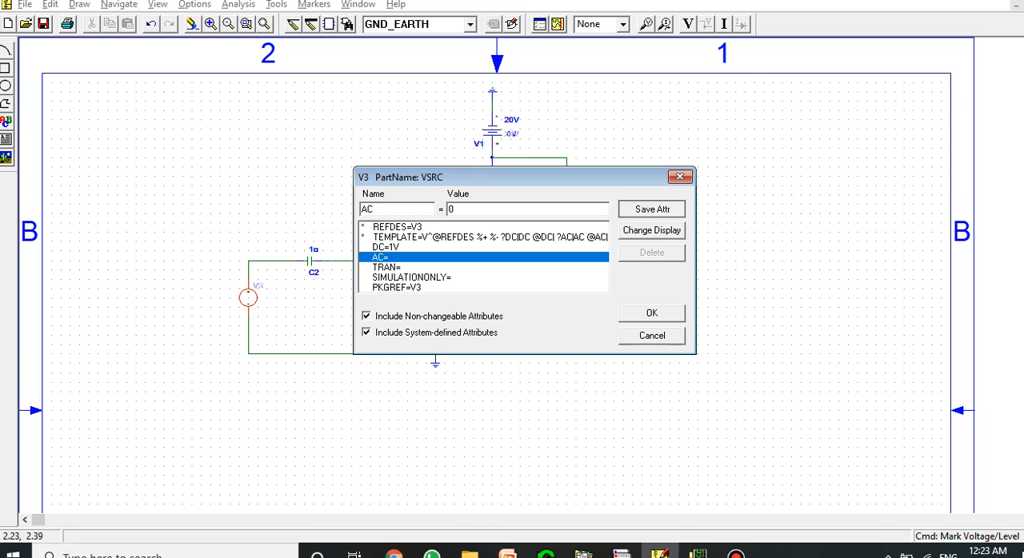
key(Return)
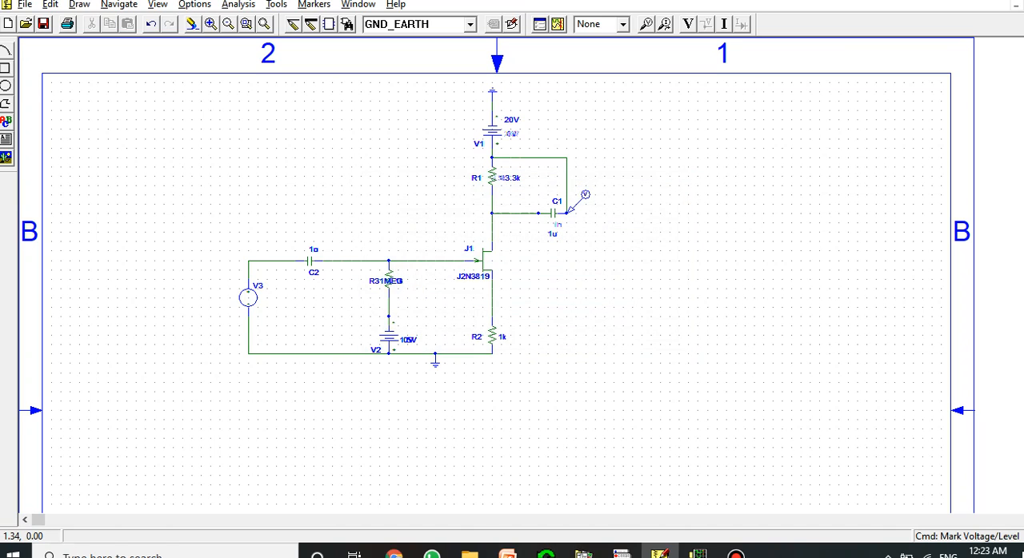
Save the schematic as "Exp 8 FET FIXED 2"
click(44, 24)
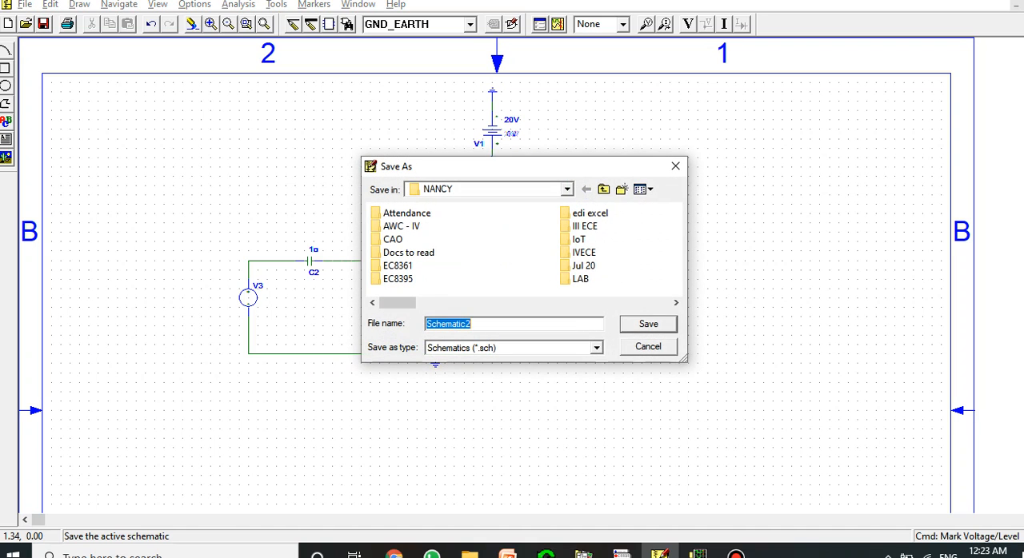
text(Exp 8)
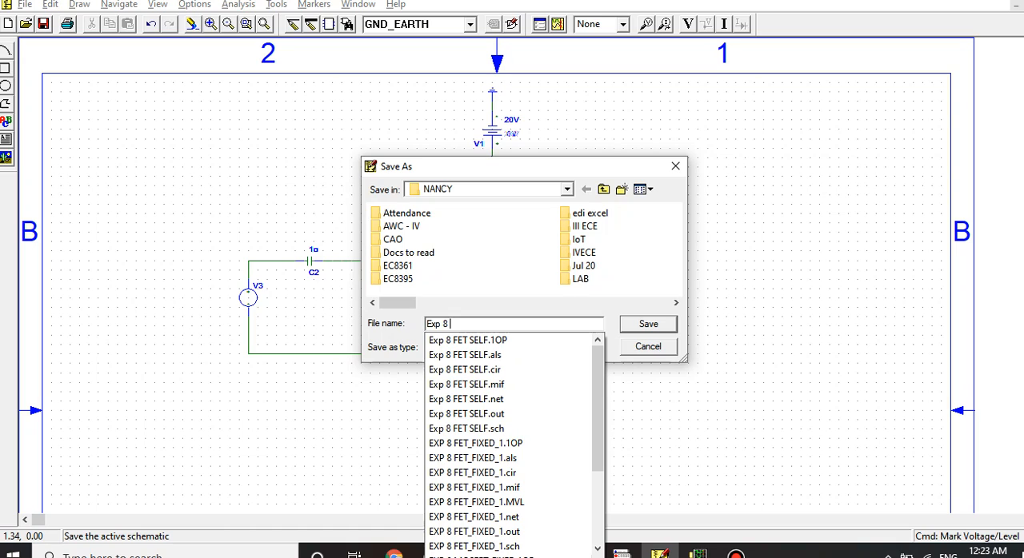
text(FET F)
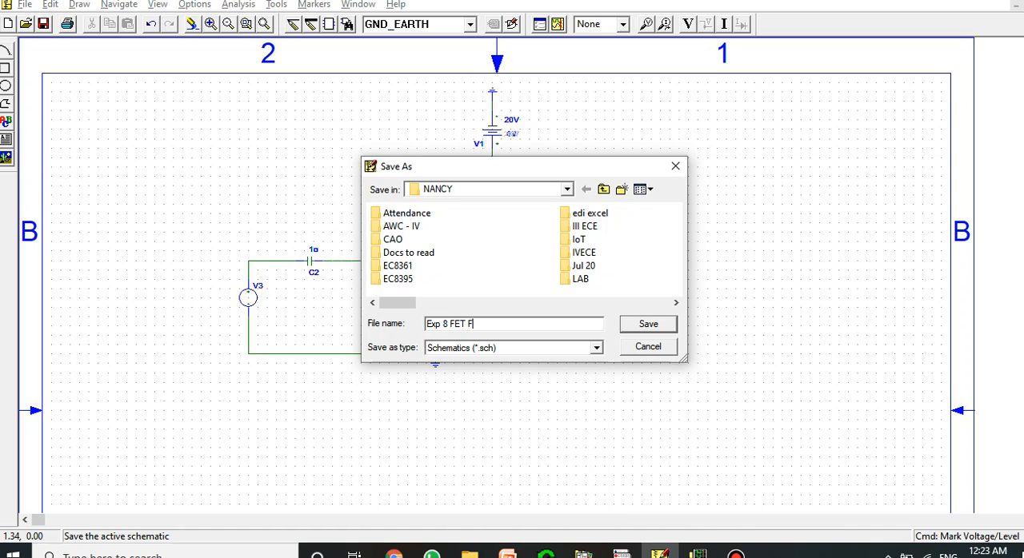
text(IXED 2)
key(Return)
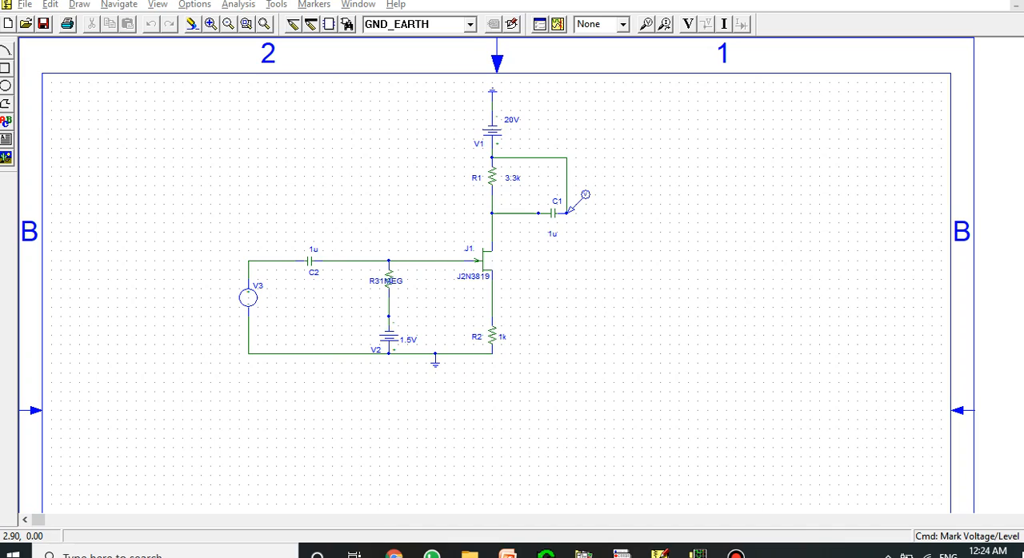
Simulate the fixed-bias FET circuit and return to the schematic window
key(alt+a)
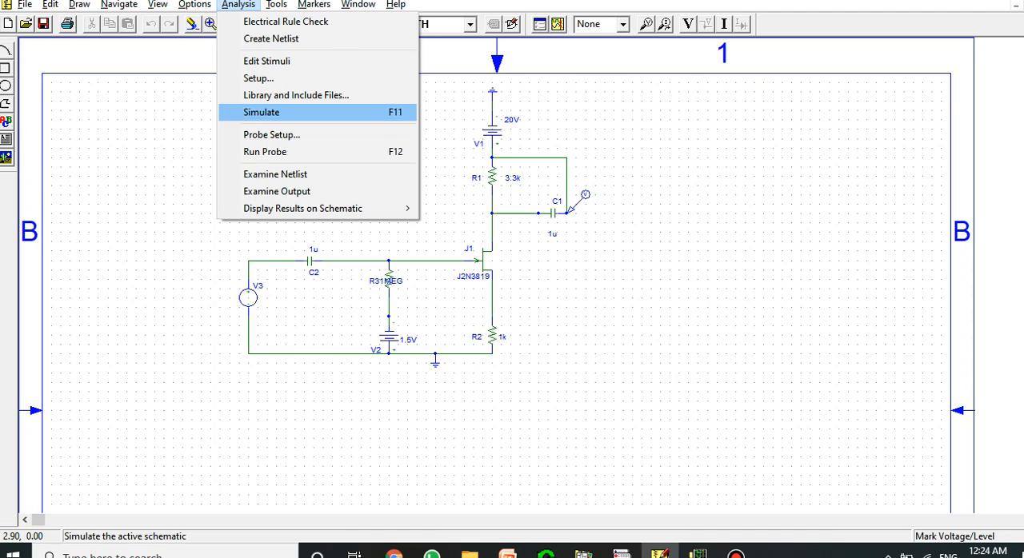
key(Return)
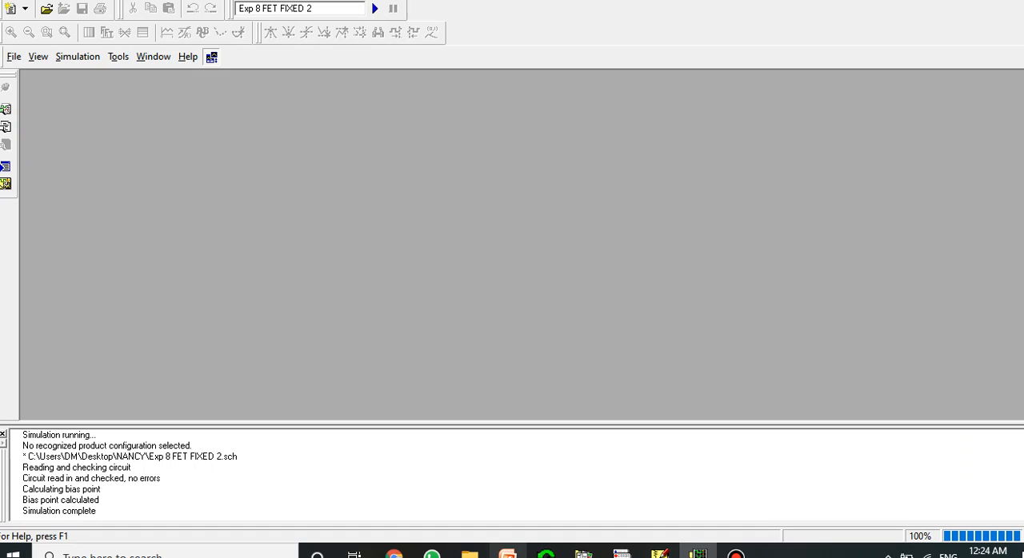
click(660, 553)
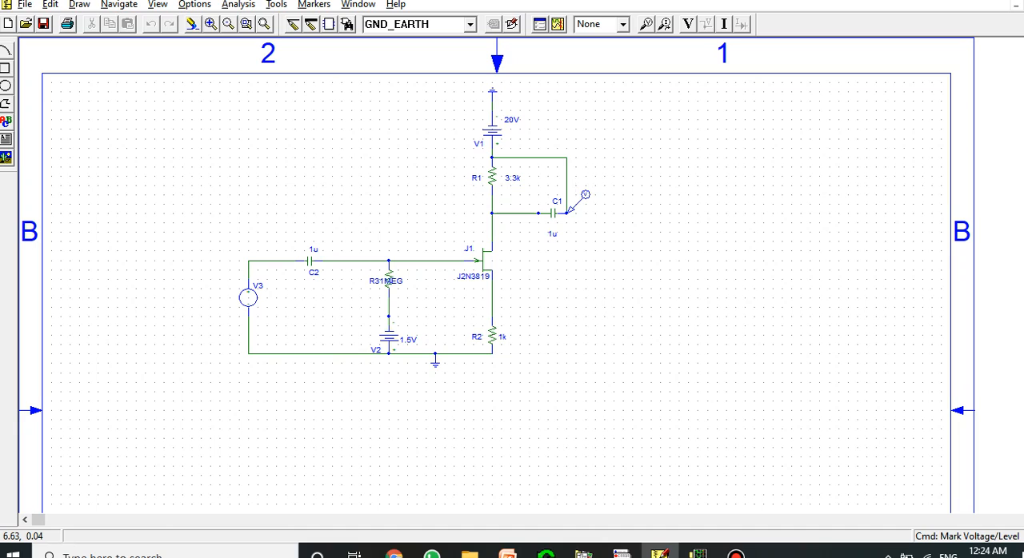
Examine the bias voltages and bias currents on the fixed-bias circuit, and turn both displays off again
click(687, 24)
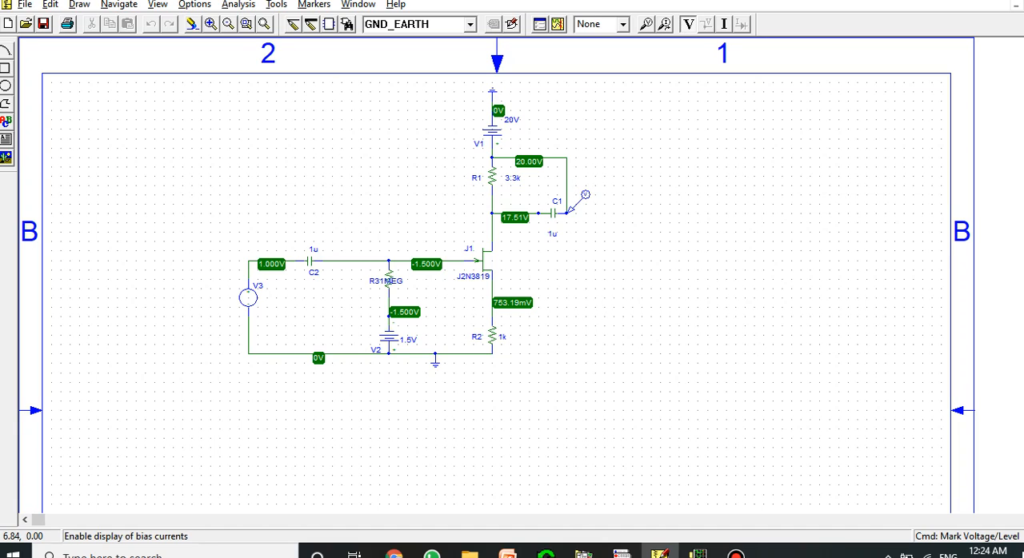
click(723, 24)
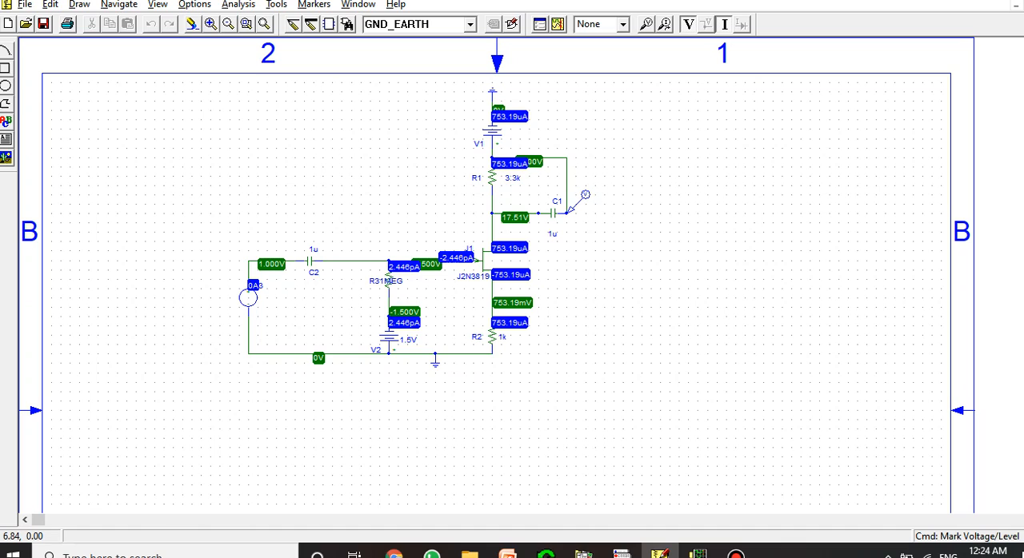
click(688, 24)
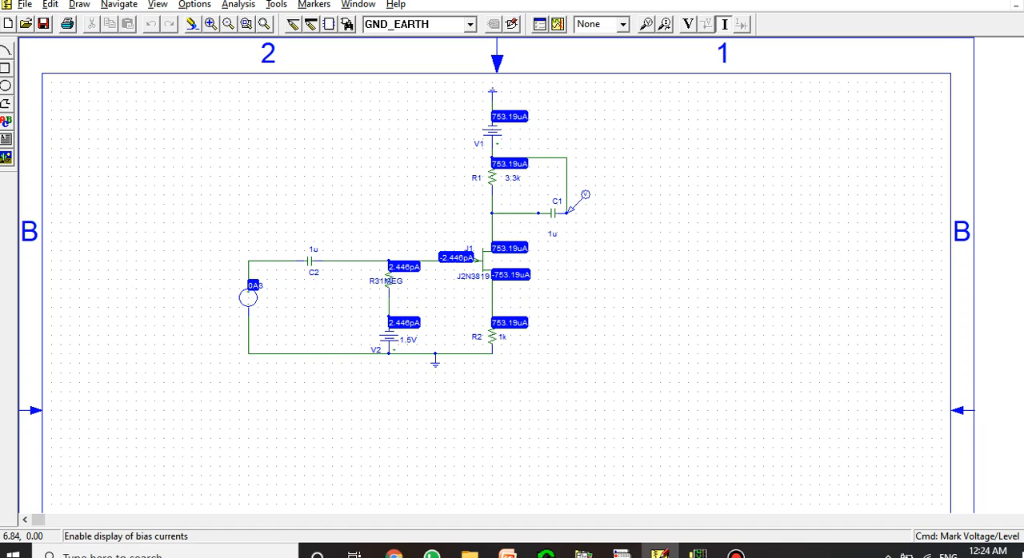
click(724, 24)
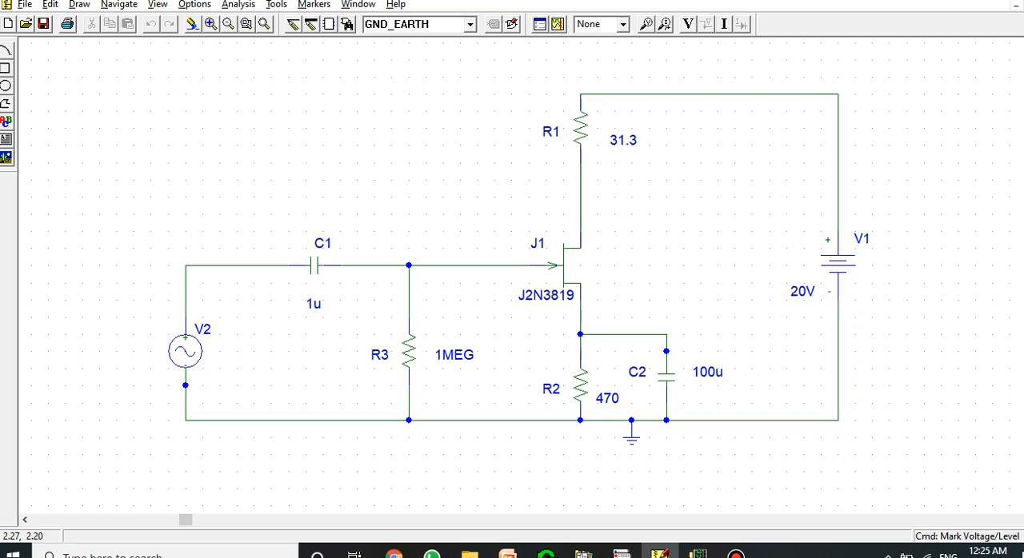
Review the attributes of sine source V2 in the self-bias circuit, simulate the circuit and return to its schematic
double_click(185, 351)
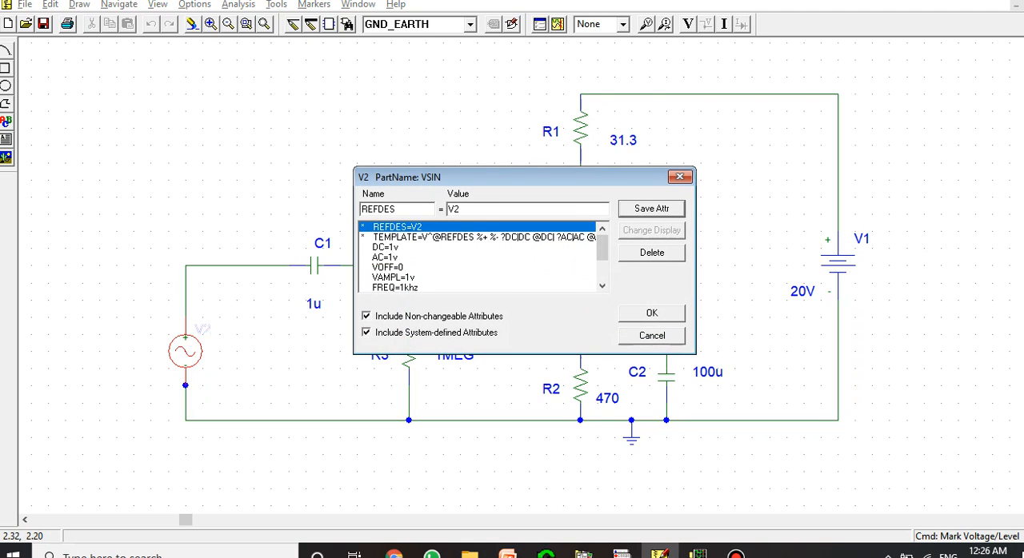
click(651, 314)
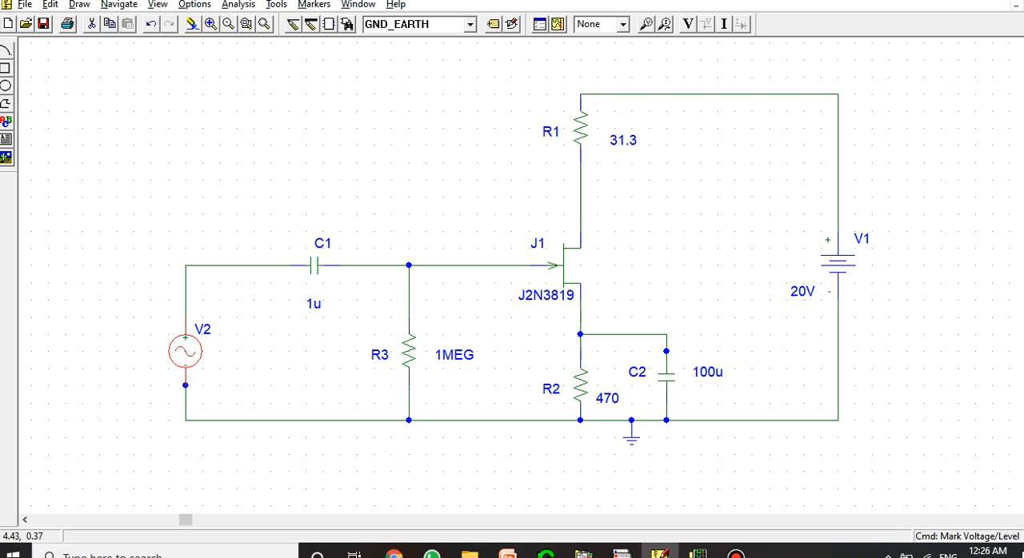
click(558, 24)
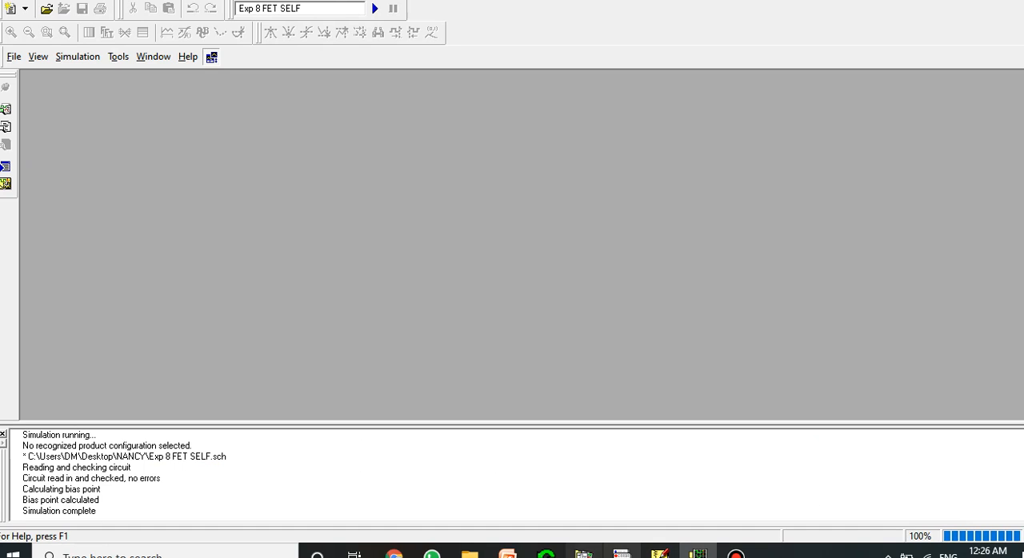
click(659, 553)
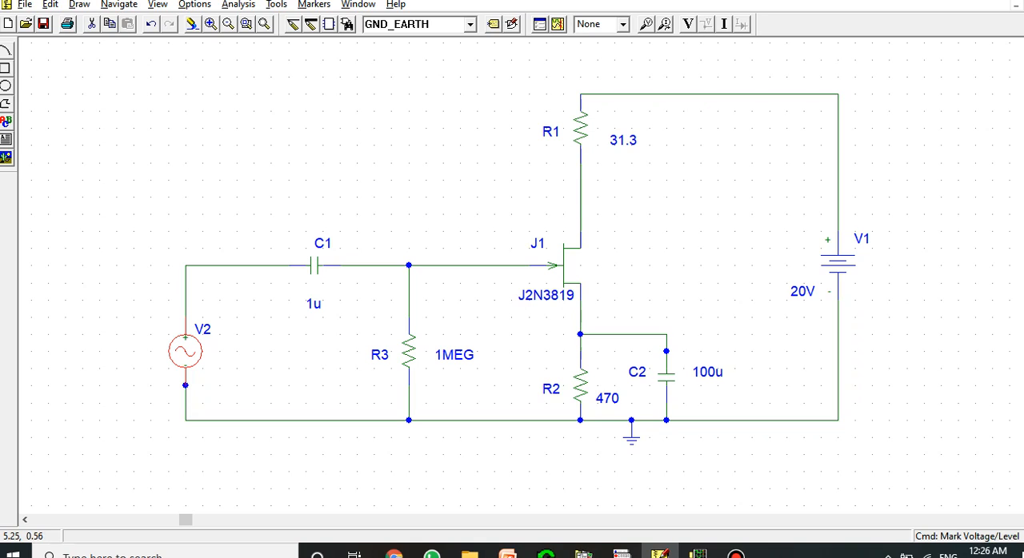
Display the bias voltages and bias currents on the self-bias circuit for inspection and close its schematic
click(688, 24)
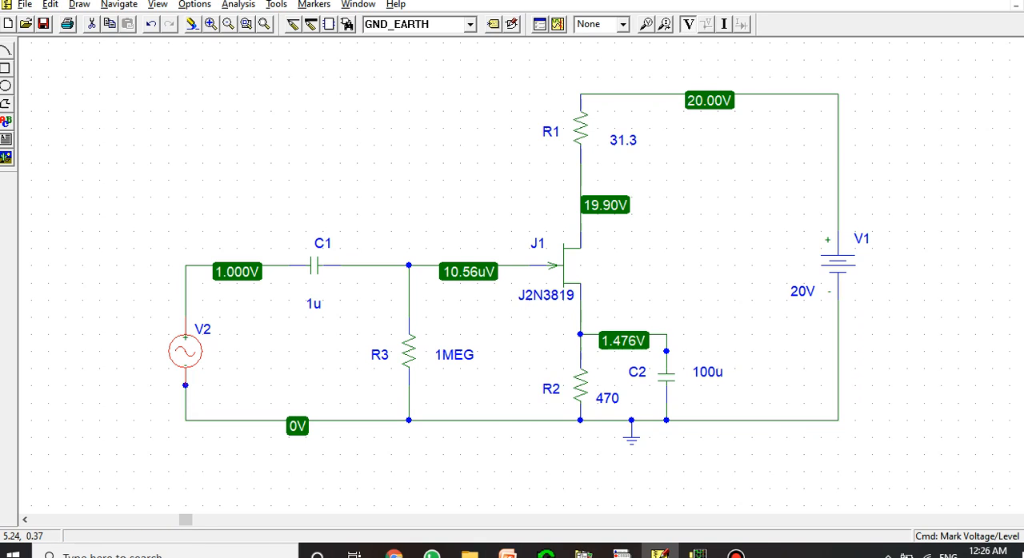
click(724, 24)
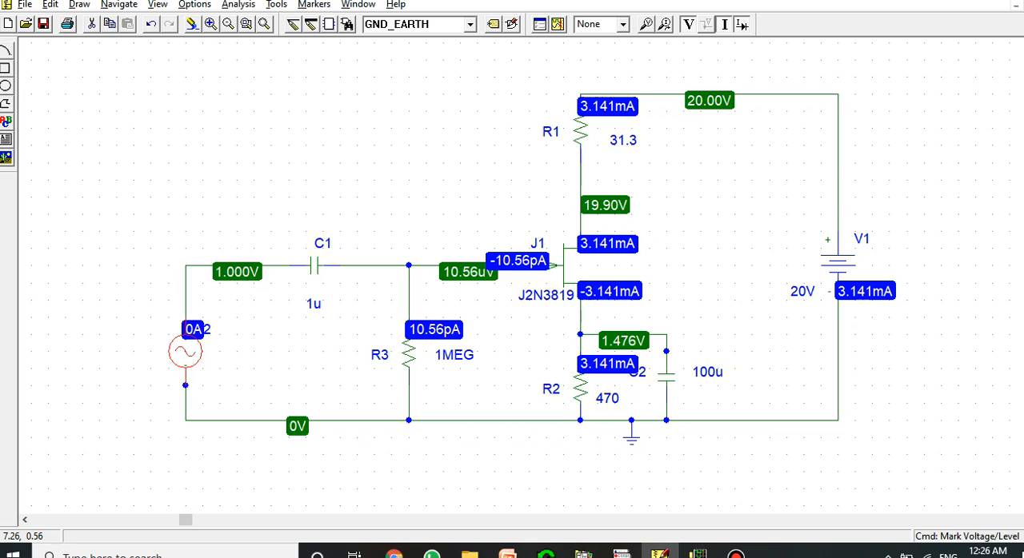
key(ctrl+F4)
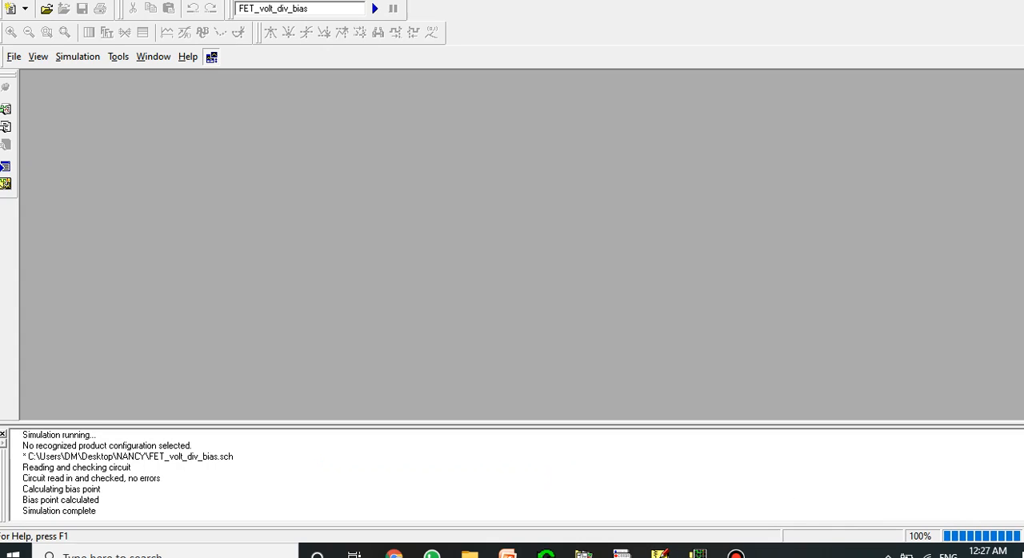
Return to the FET_volt_div_bias schematic, display its bias voltages and currents for inspection, and close it
mouse_move(659, 554)
click(661, 493)
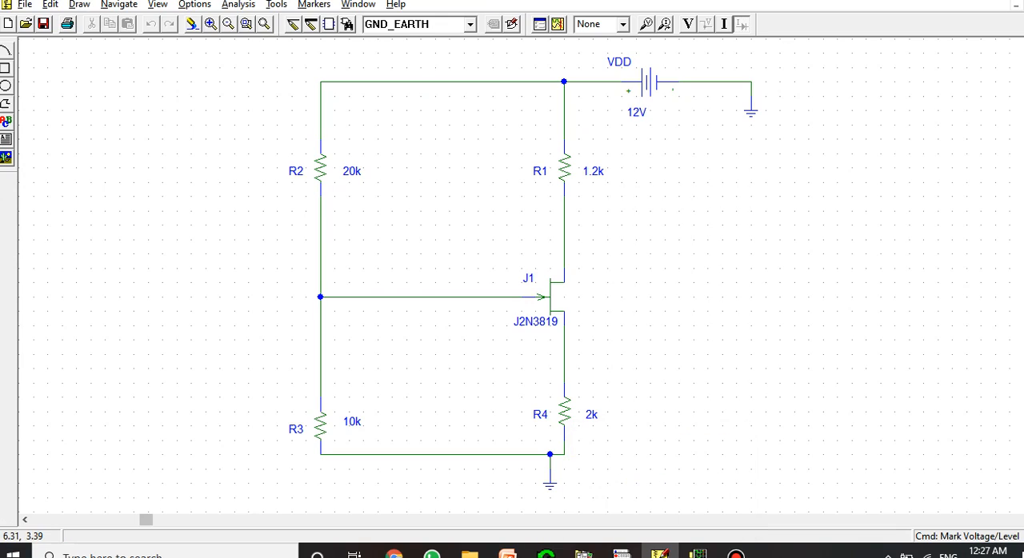
click(688, 24)
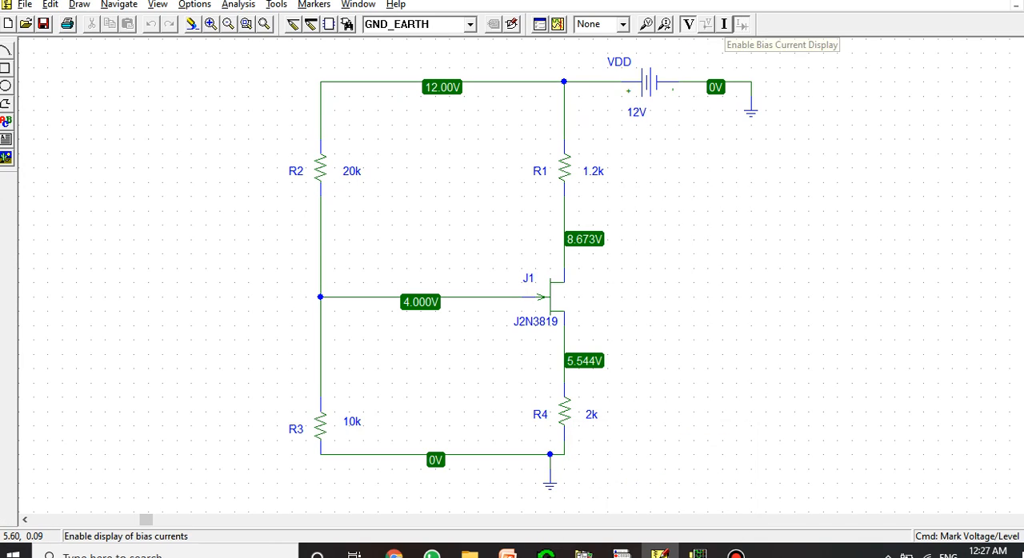
click(724, 24)
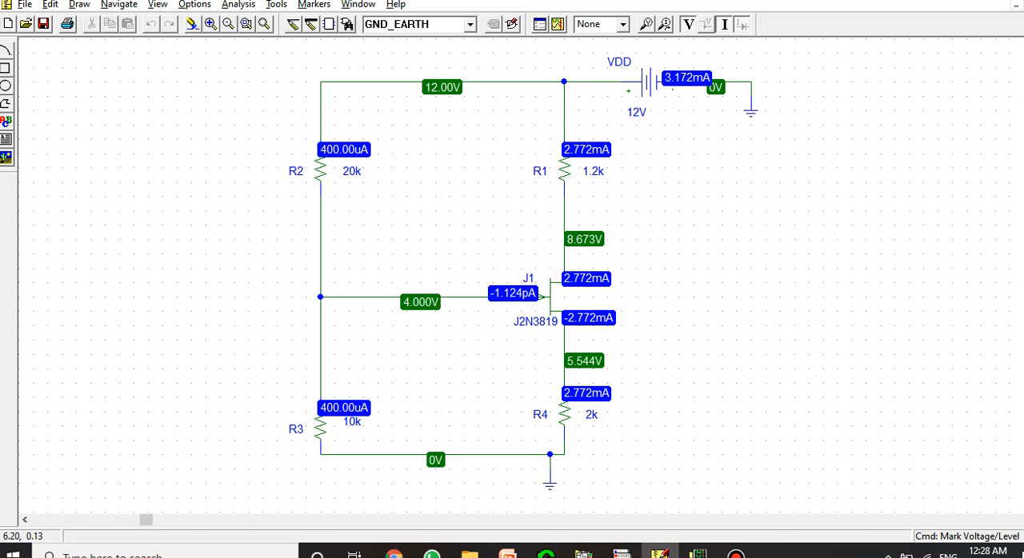
key(alt+F4)
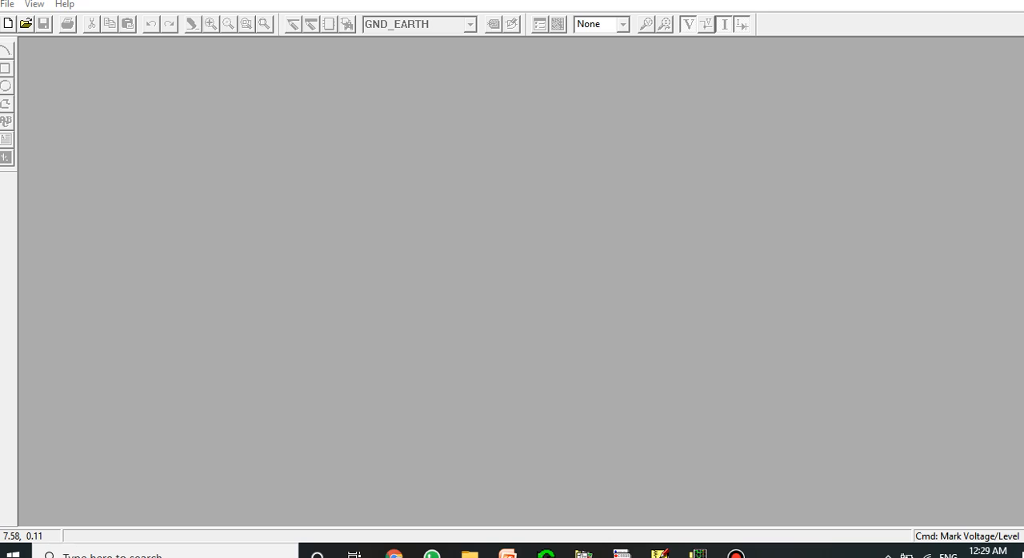
Create a new schematic and place one MbreakN transistor near the middle of the sheet's visible area
key(alt+f)
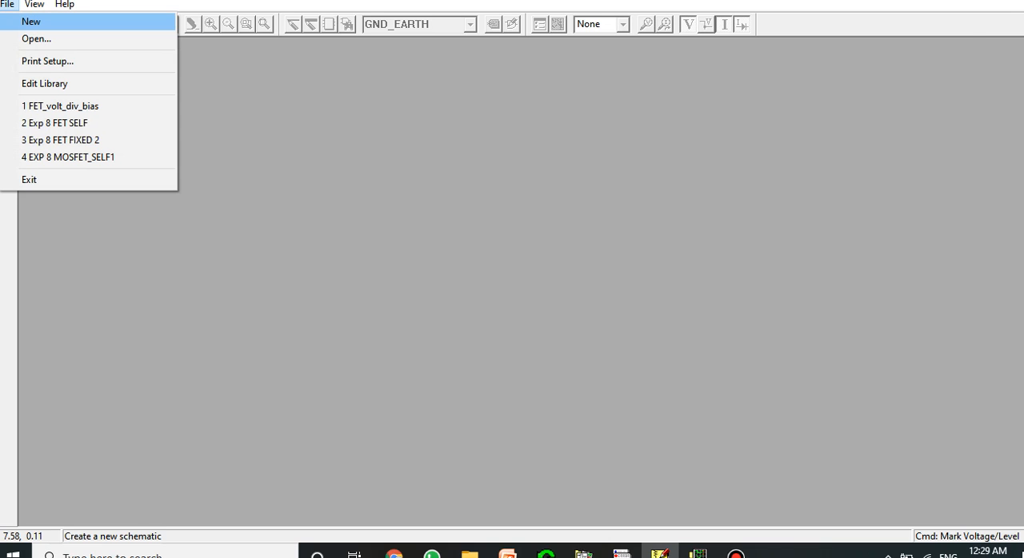
key(Return)
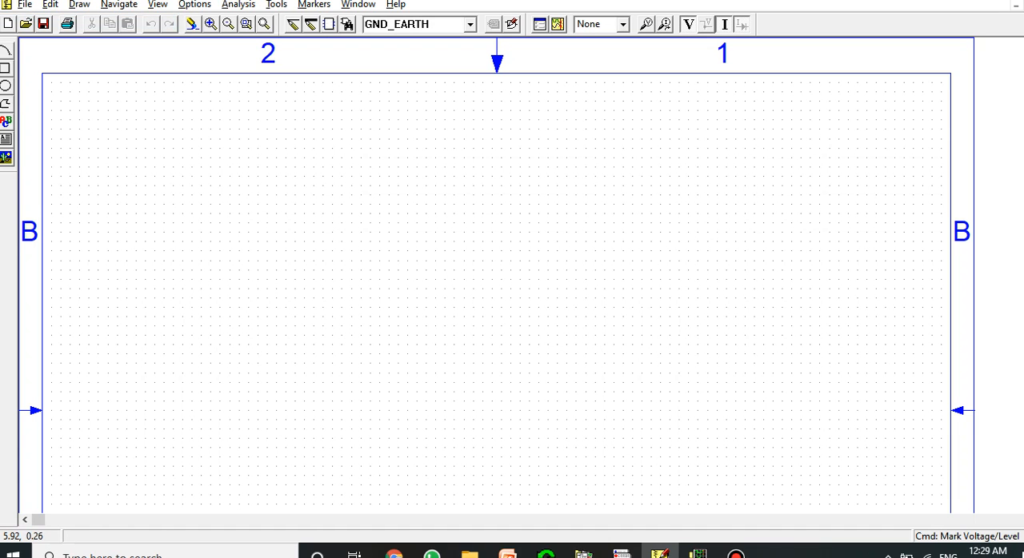
click(471, 25)
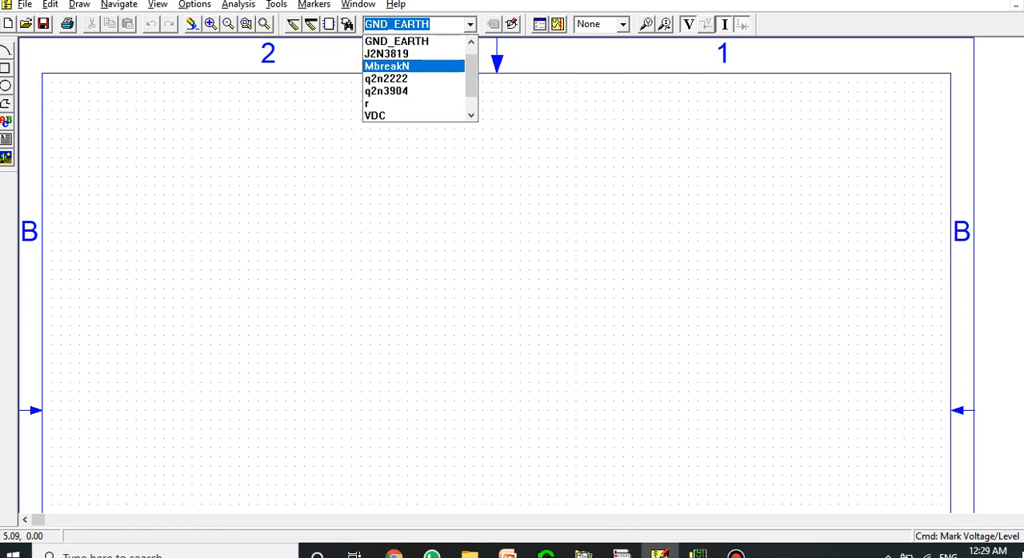
click(386, 66)
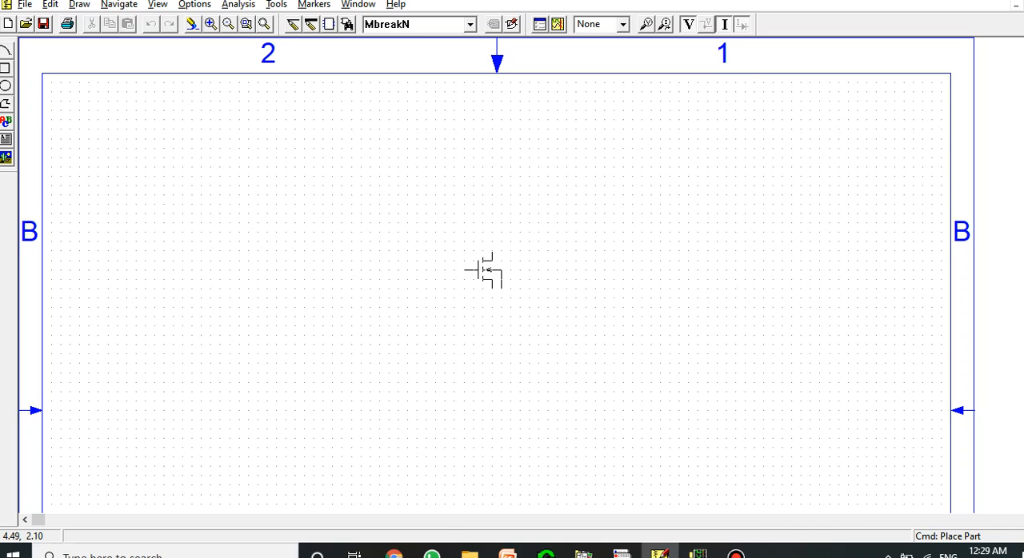
click(483, 242)
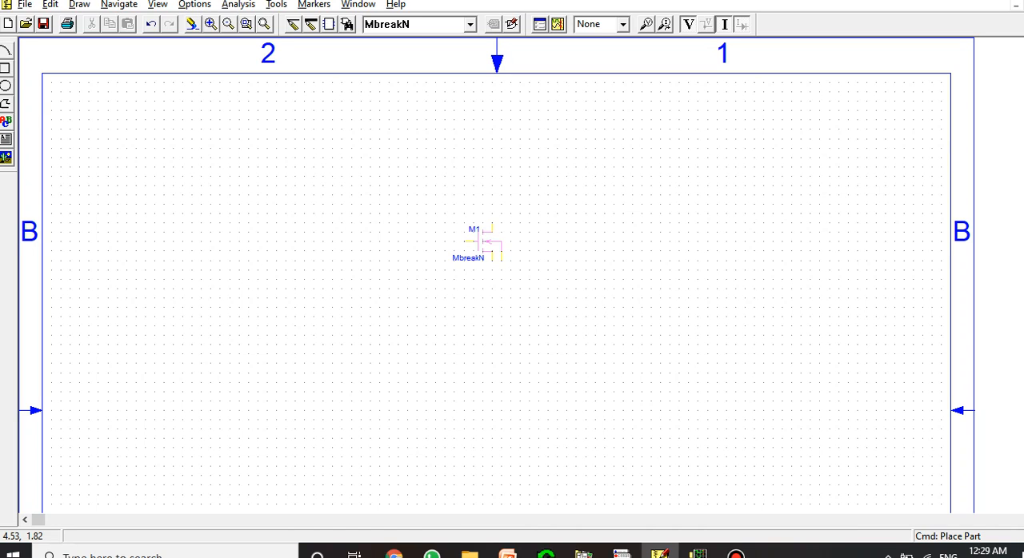
right_click(391, 259)
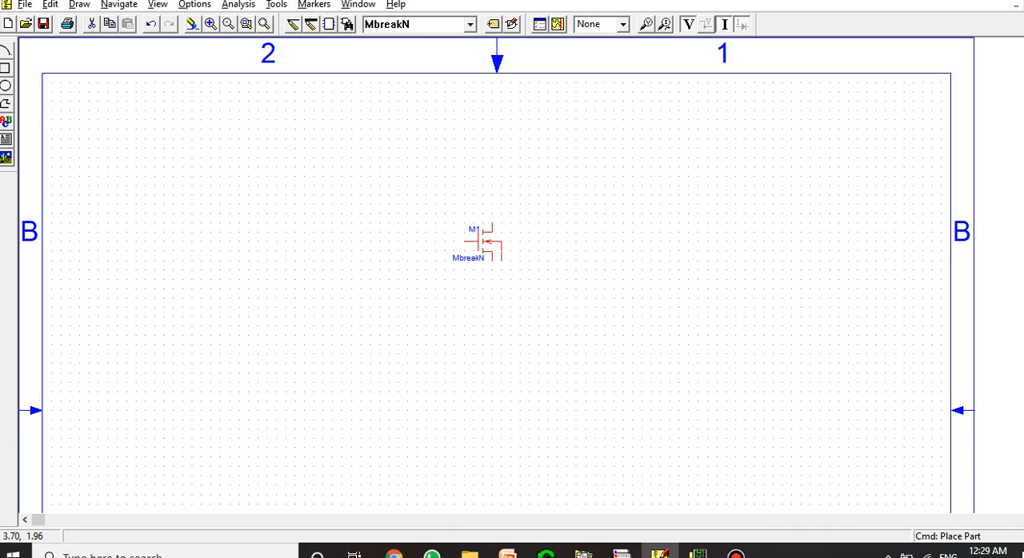
Place three vertical resistors: R1 above the MbreakN transistor, R2 below it on the gate side, and R3 below its source
click(471, 25)
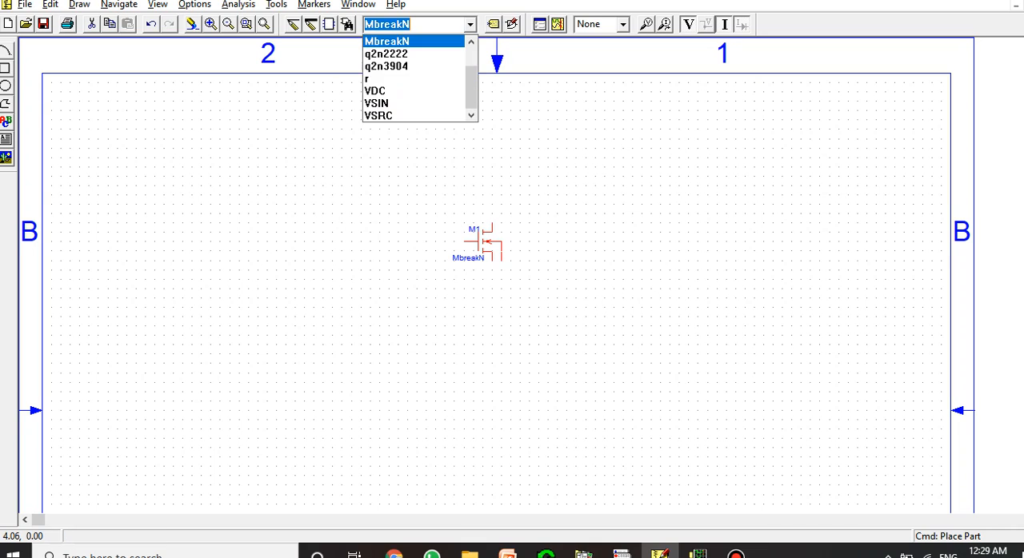
click(414, 79)
key(ctrl+r)
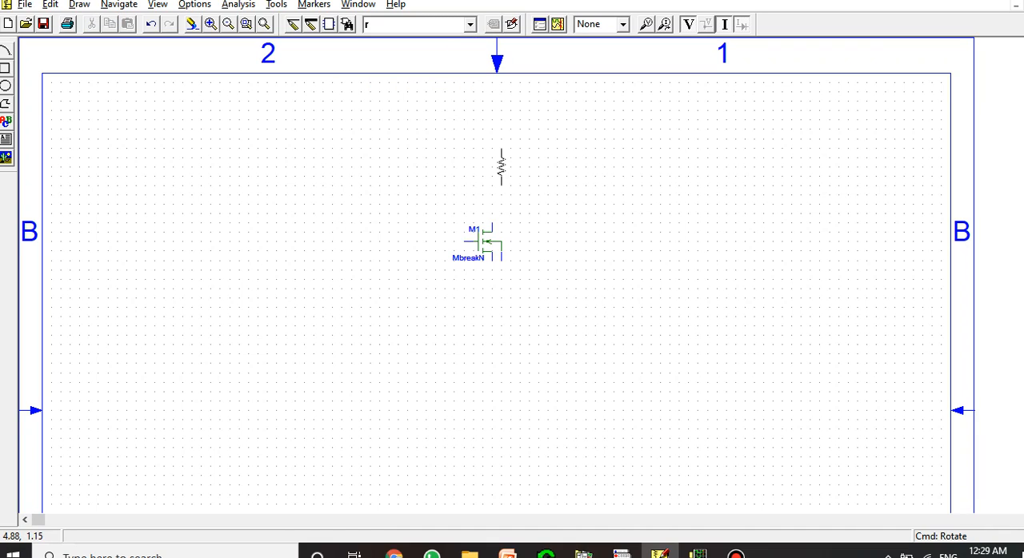
click(492, 167)
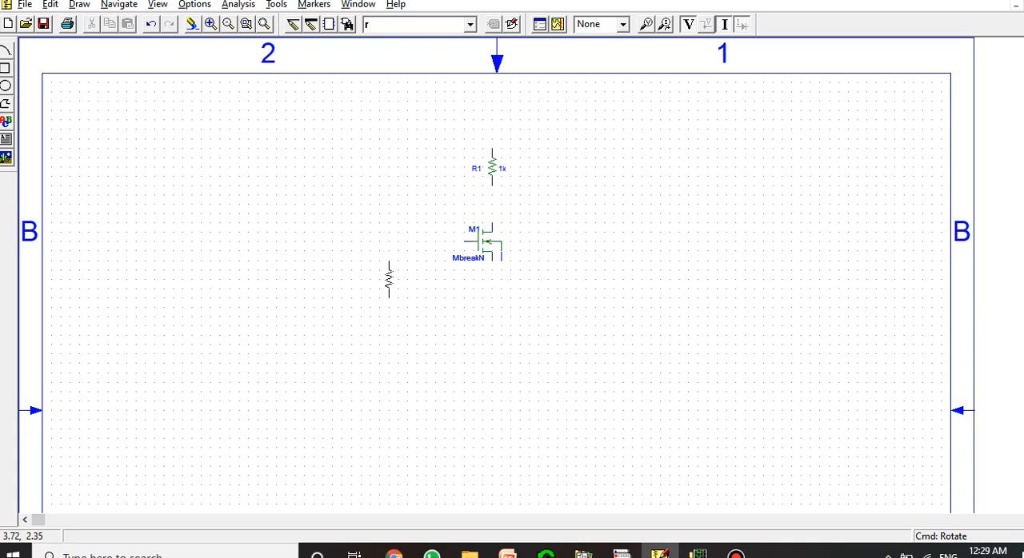
click(380, 308)
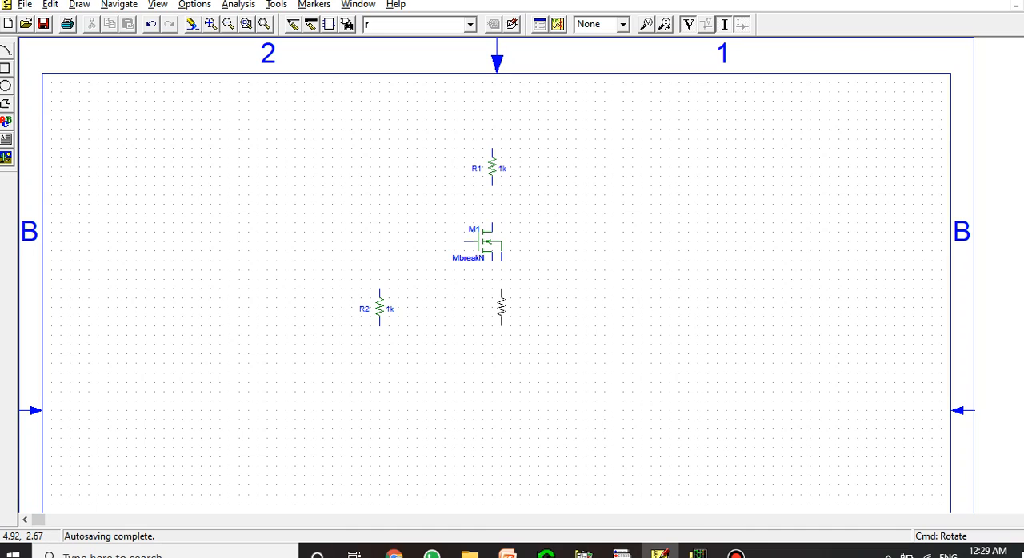
click(501, 308)
key(Escape)
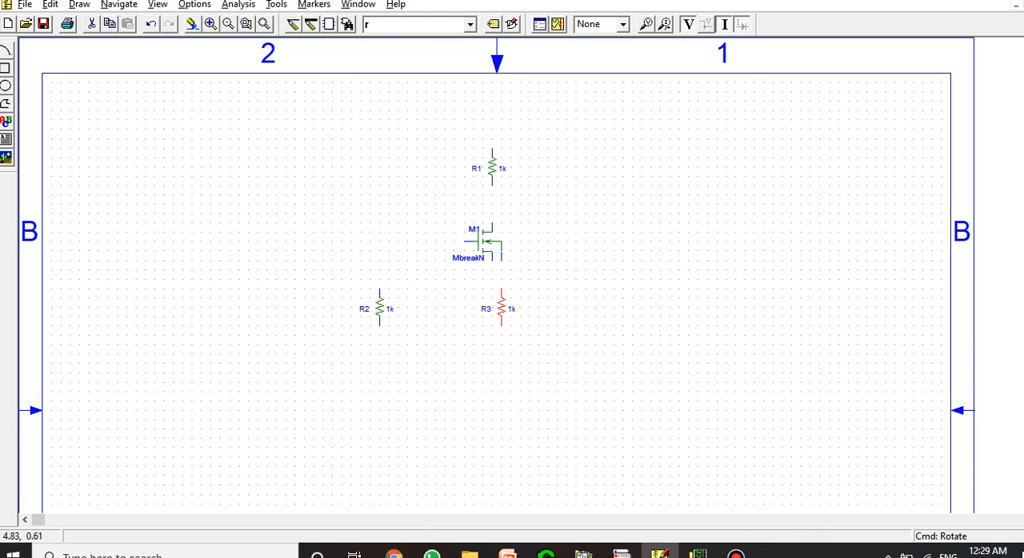
Place one VDC source, rotated 180 degrees, directly on the upper end of resistor R1
drag(447, 34, 447, 27)
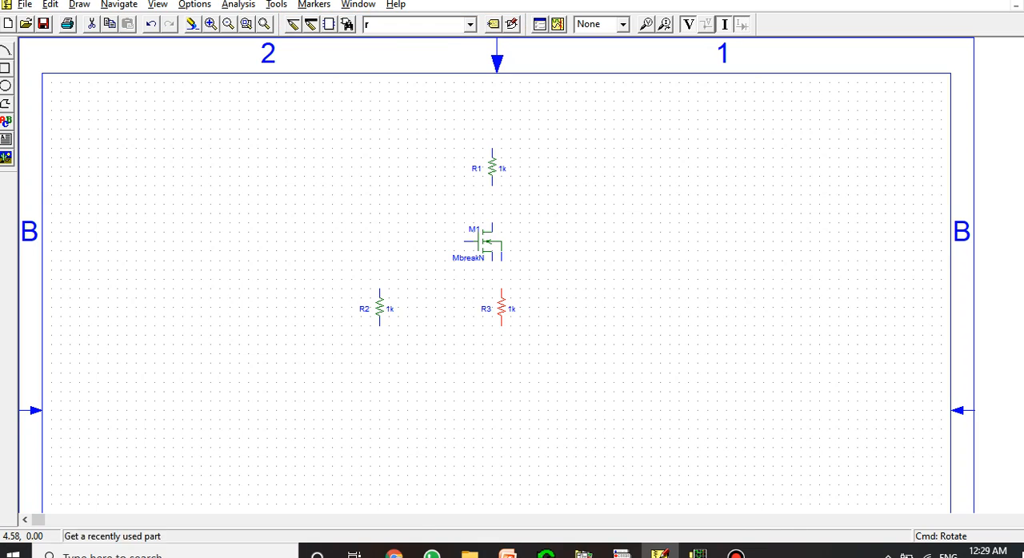
click(471, 24)
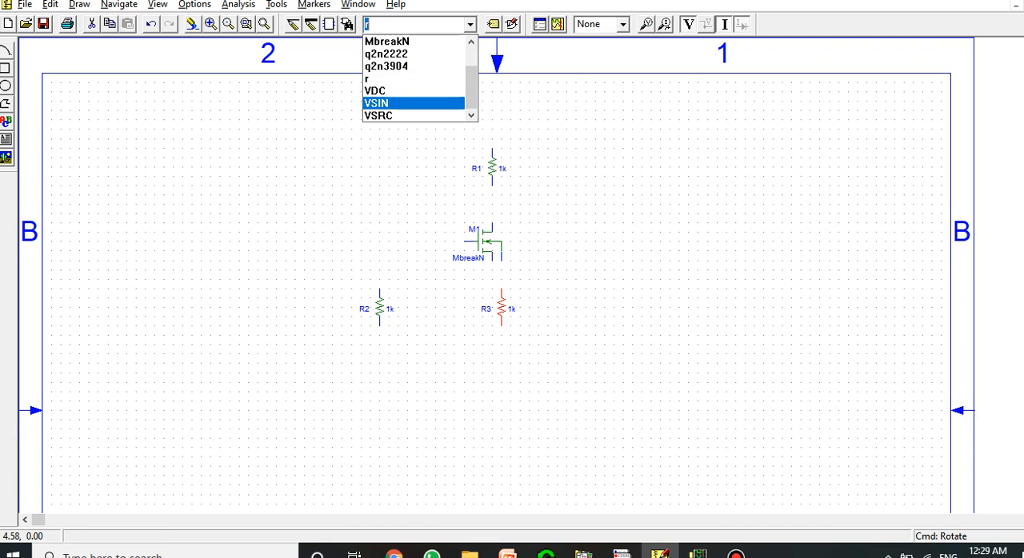
click(392, 90)
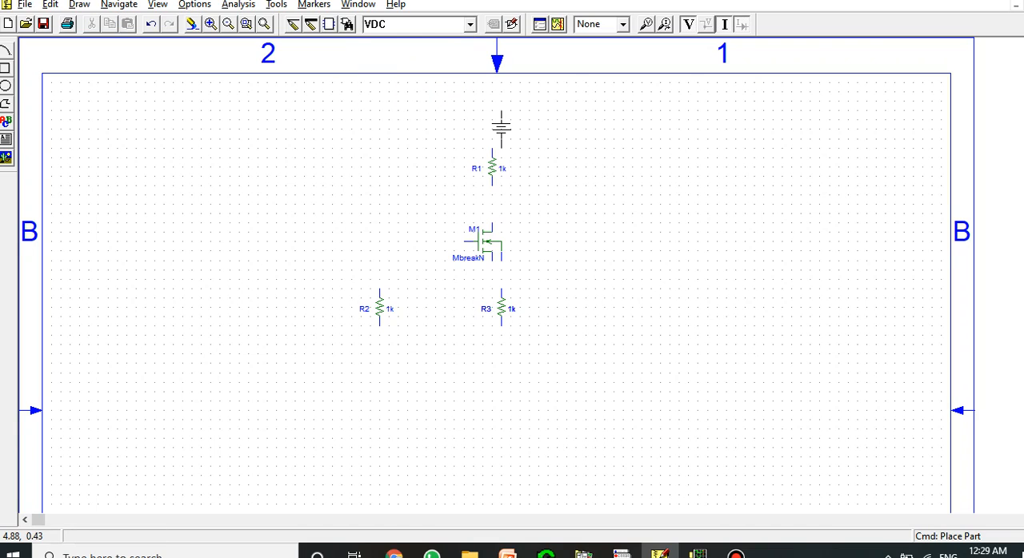
key(ctrl+r)
key(ctrl+r)
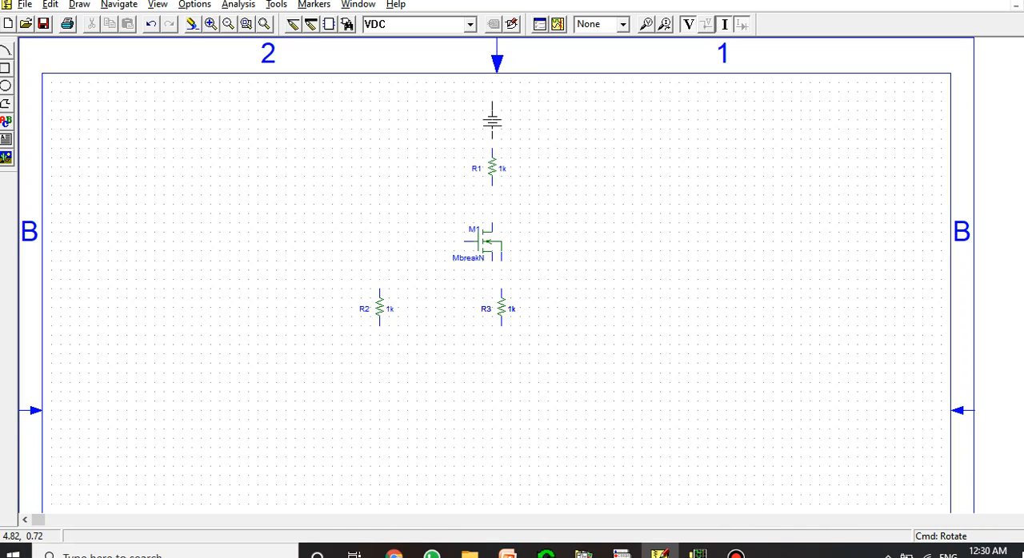
click(492, 128)
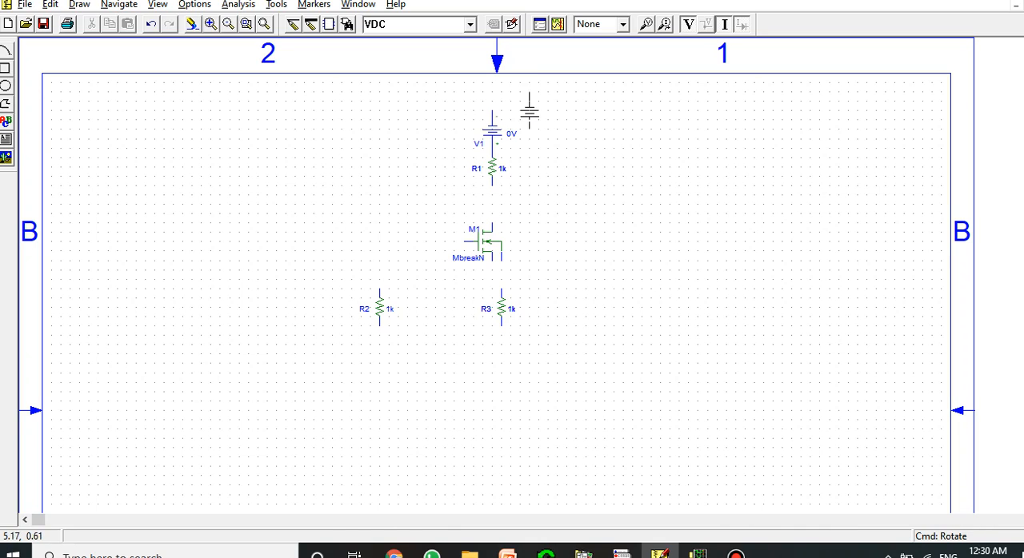
key(Escape)
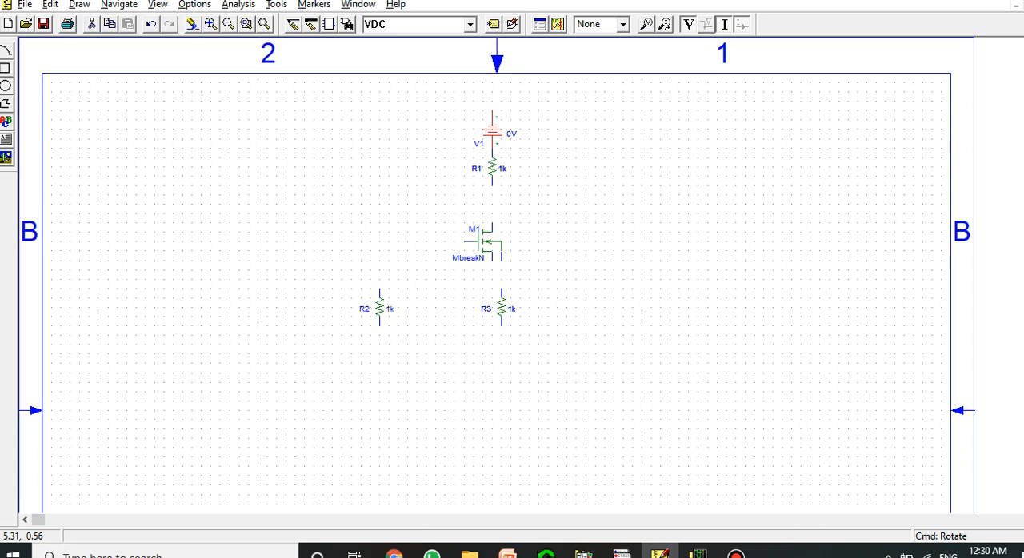
click(522, 117)
Place an inverted GND_EARTH symbol on the upper end of V1 and upright ones below resistors R3 and R2
click(470, 24)
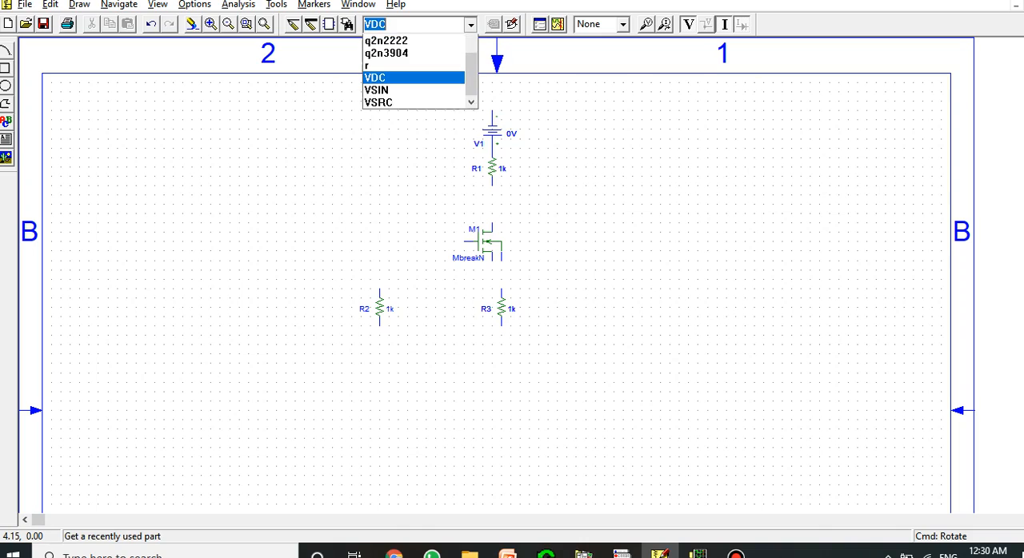
scroll(416, 79, up, 1)
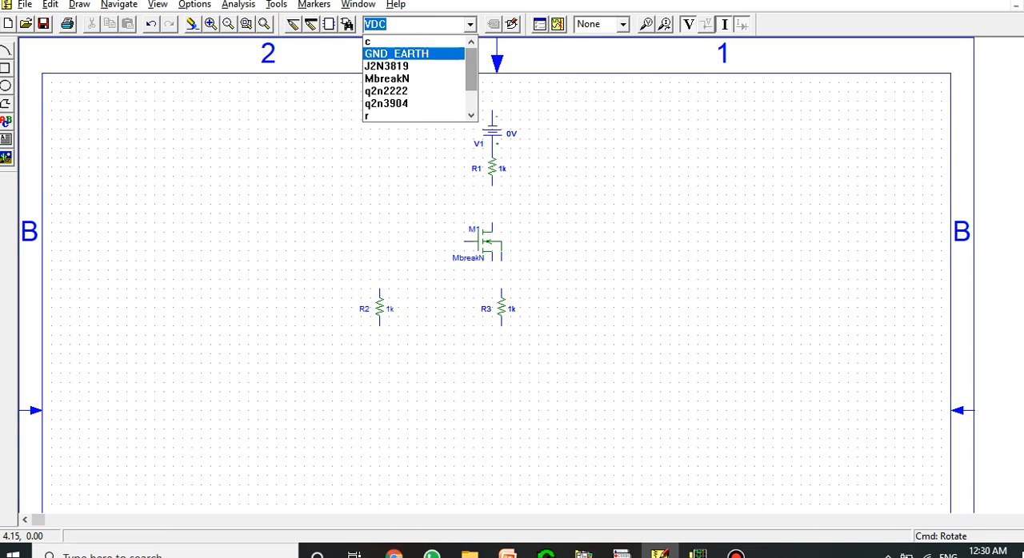
click(392, 54)
key(r)
key(r)
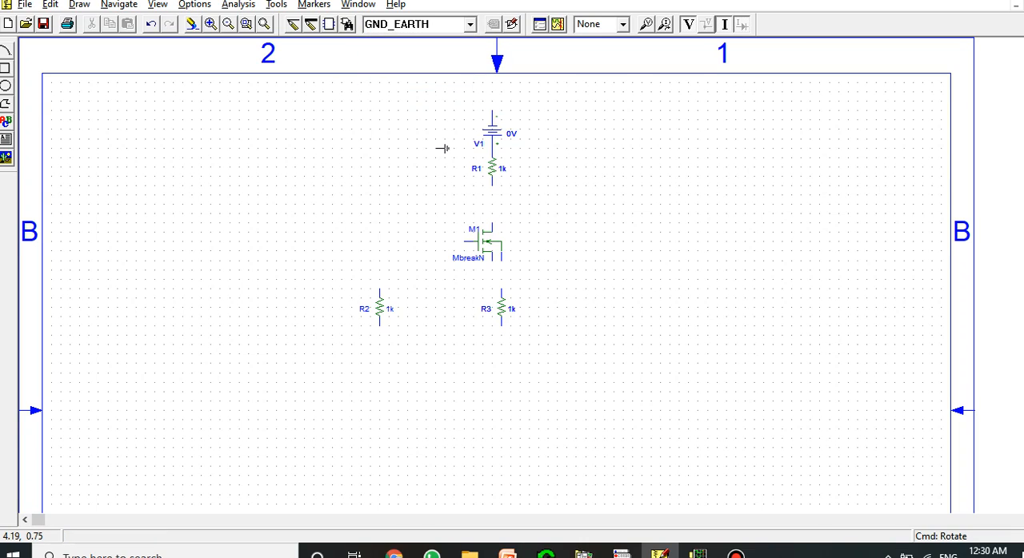
click(492, 101)
key(ctrl+r)
key(ctrl+r)
click(501, 361)
click(379, 362)
Wire M1's drain to R1, its gate to the upper end of R2, and R2's lower end to the ground below it
click(293, 24)
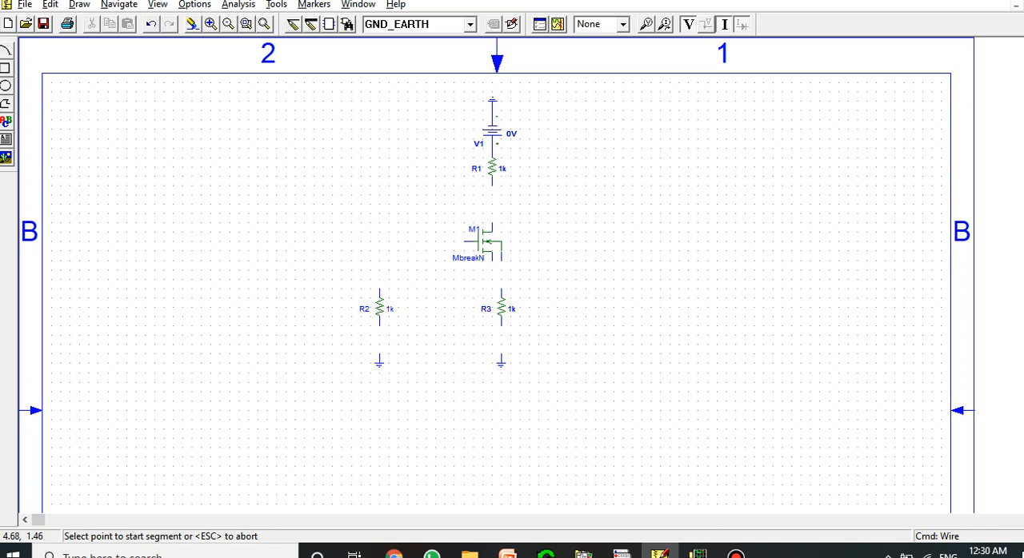
click(492, 229)
click(492, 186)
click(478, 241)
click(379, 241)
click(379, 290)
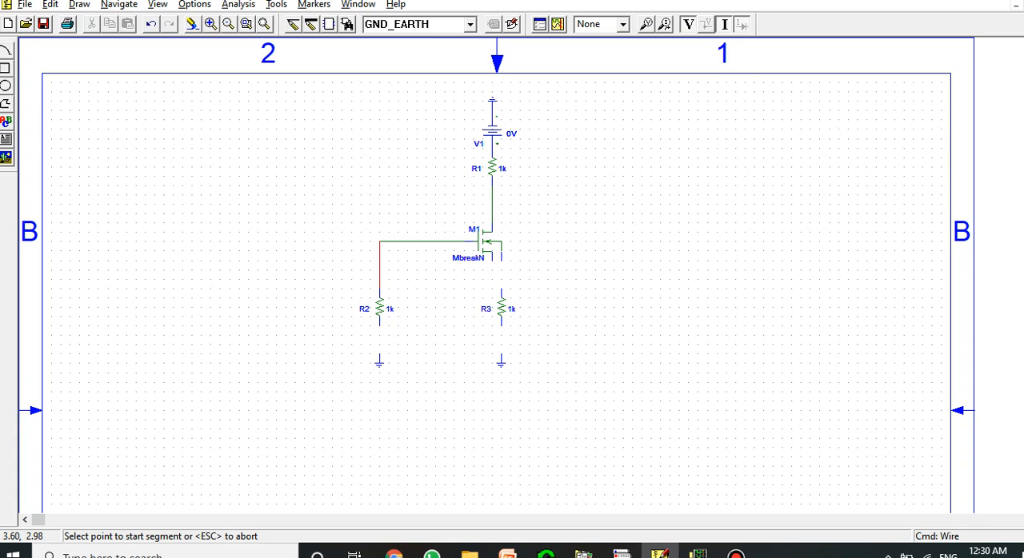
click(380, 325)
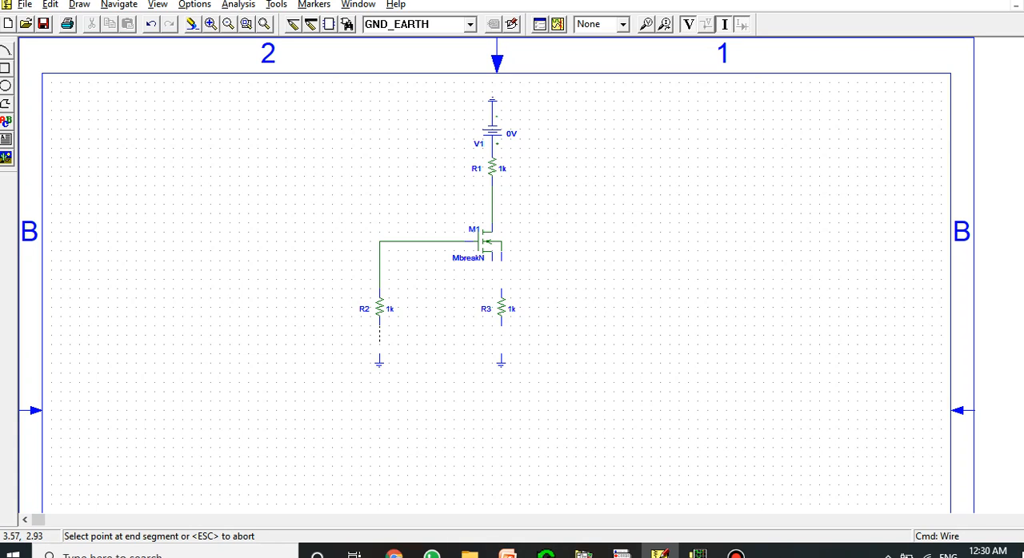
click(379, 363)
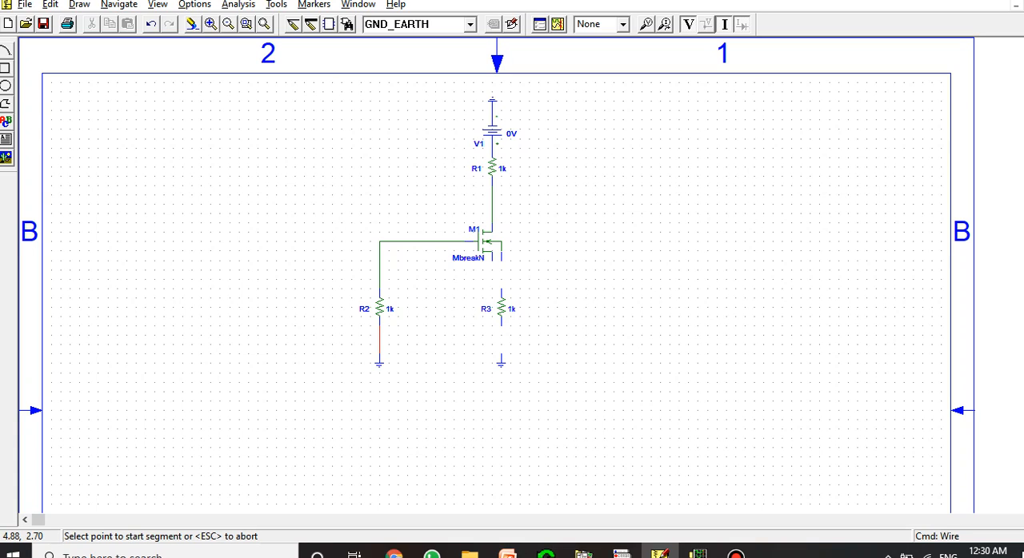
Wire R3 to the ground below it and join M1's body and source terminals to R3's upper end
click(502, 328)
click(502, 362)
click(502, 297)
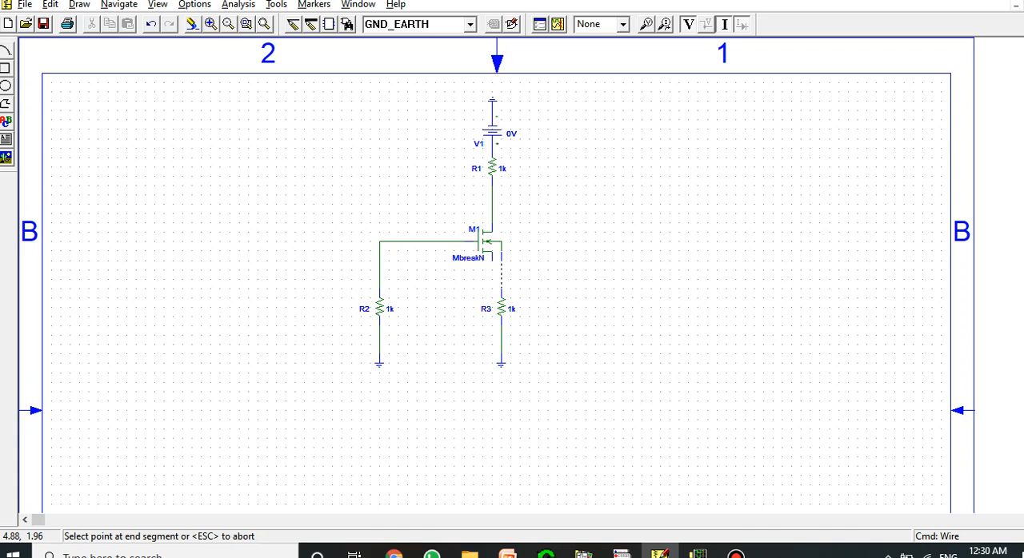
click(501, 258)
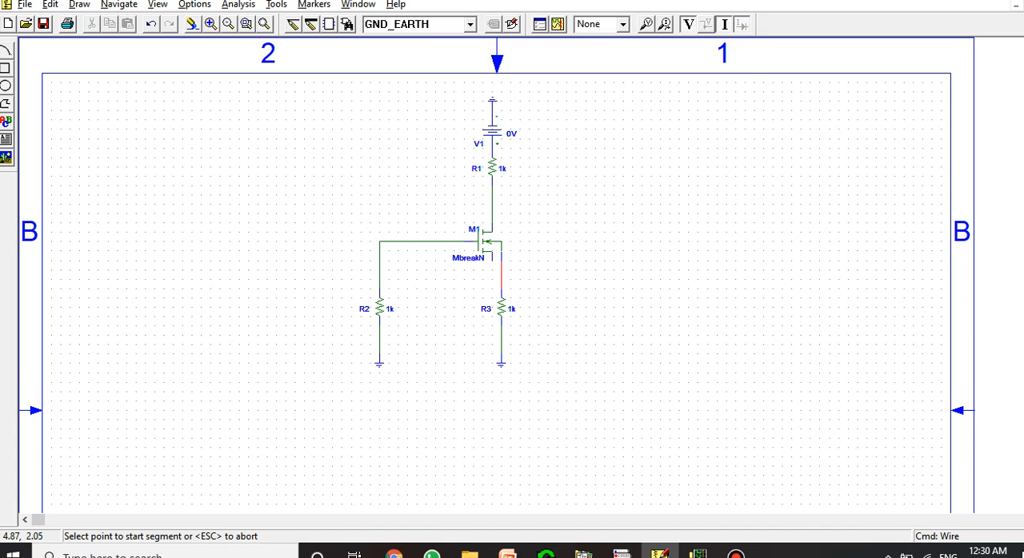
click(491, 259)
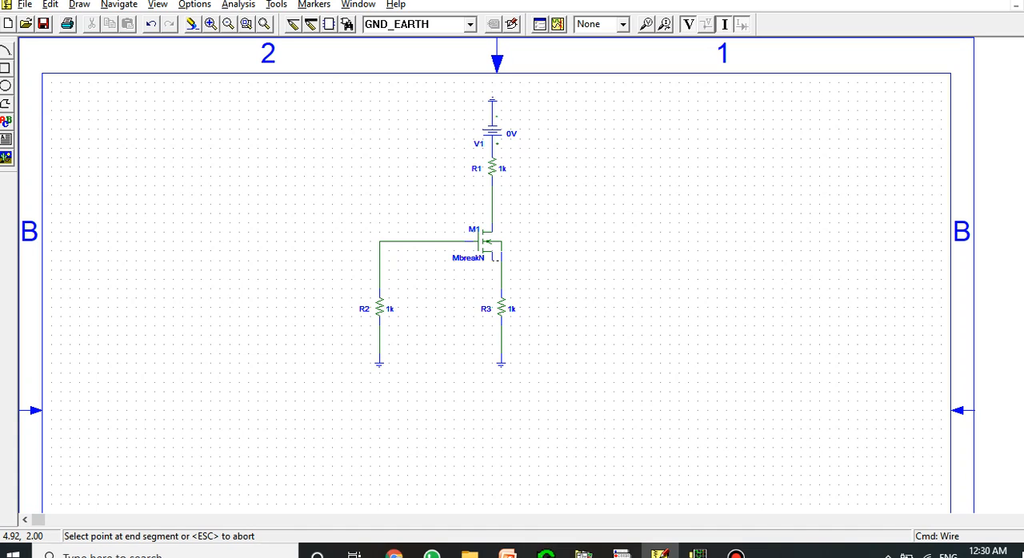
click(501, 260)
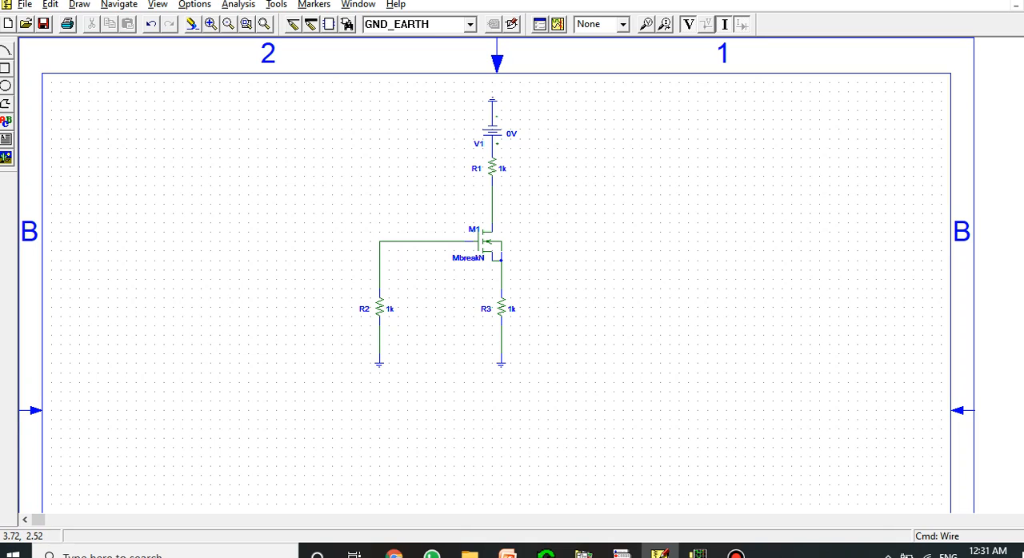
Set the value of gate resistor R2 to 1MEG
double_click(389, 309)
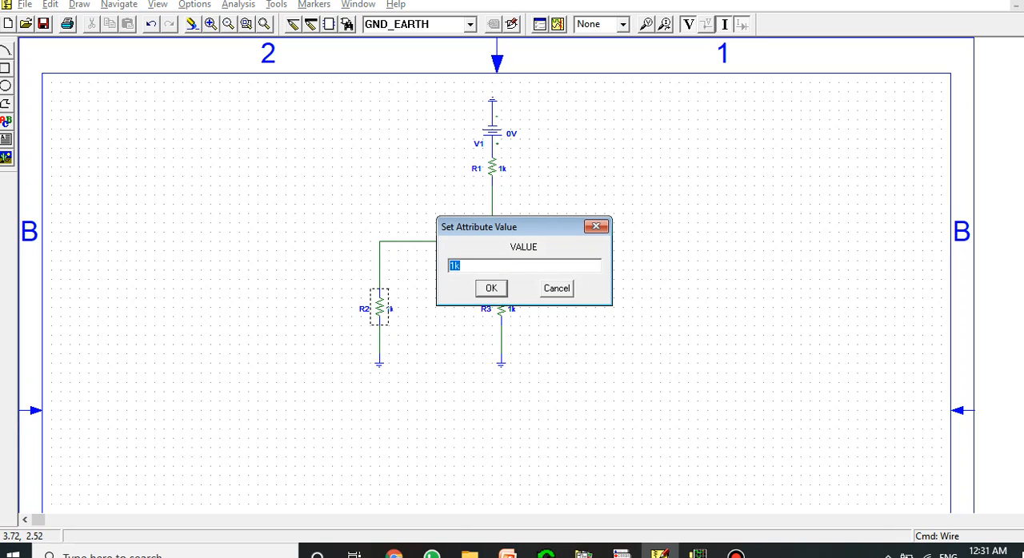
click(462, 266)
key(BackSpace)
text(o)
key(BackSpace)
key(BackSpace)
text(MEG)
key(Return)
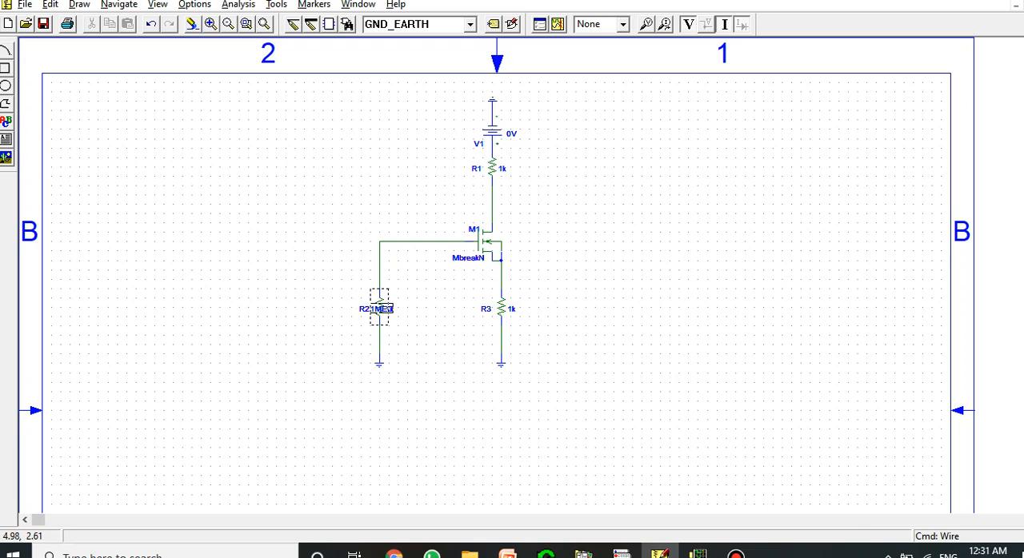
Set the value of source resistor R3 to 0.43k and move its value label clear of the symbol
double_click(513, 309)
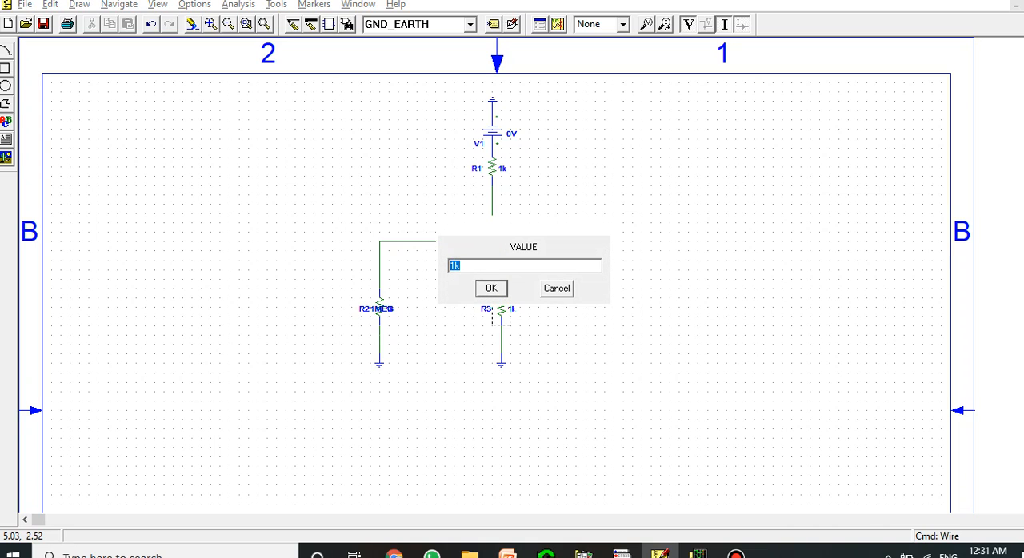
key(BackSpace)
text(0.43K)
key(BackSpace)
text(k)
key(Return)
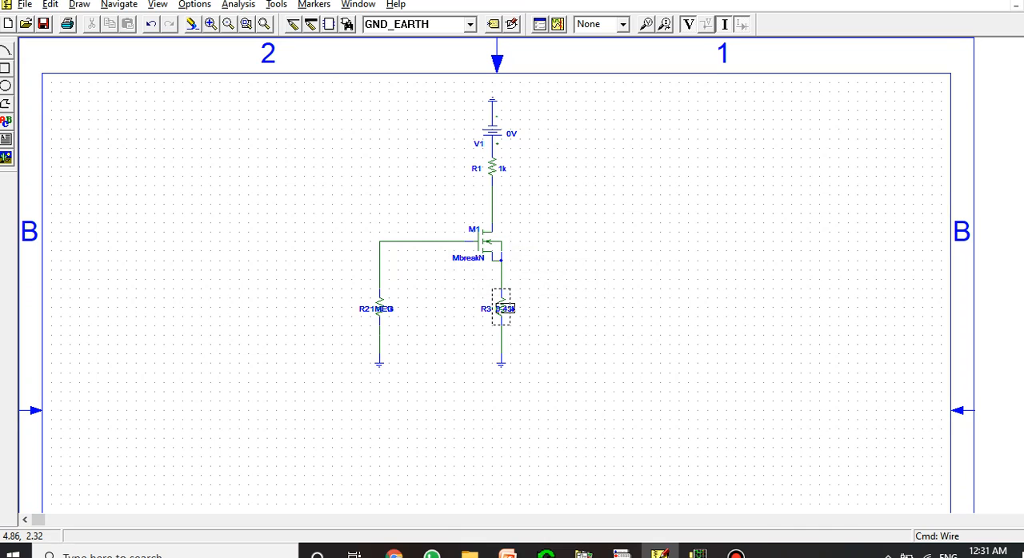
drag(499, 307, 522, 307)
click(533, 278)
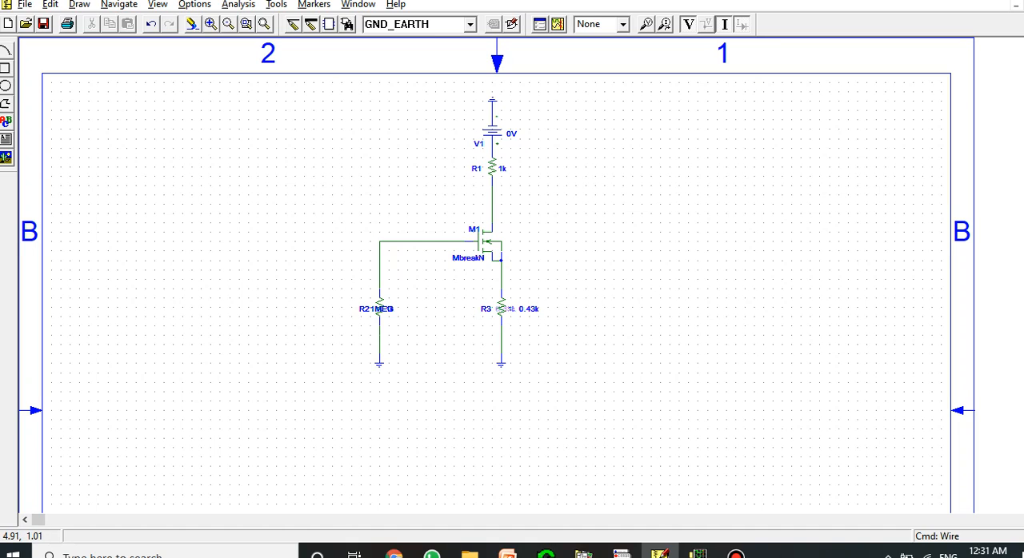
Set the value of drain resistor R1 to 1.2k and move its value label clear of the symbol
double_click(503, 169)
click(454, 265)
text(.2k)
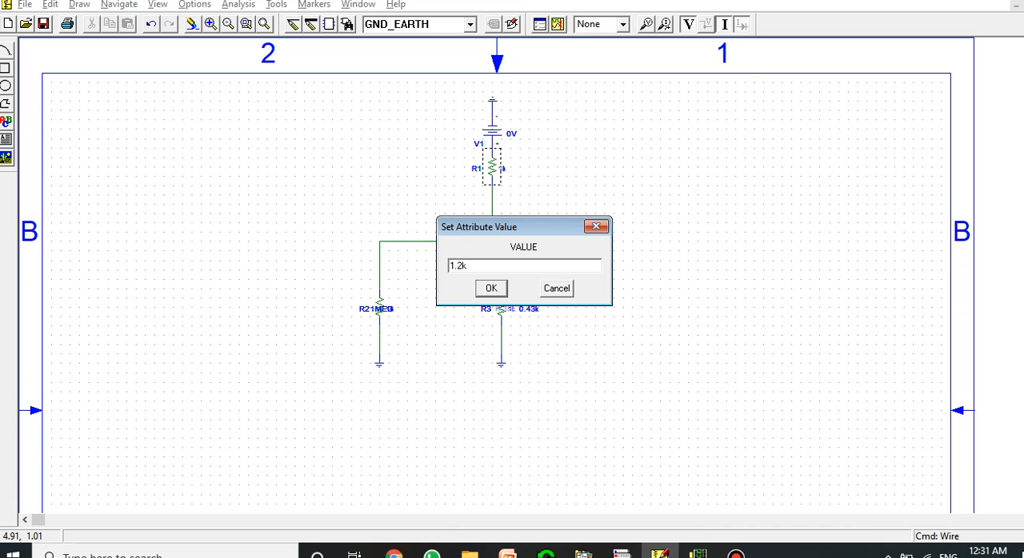
key(Return)
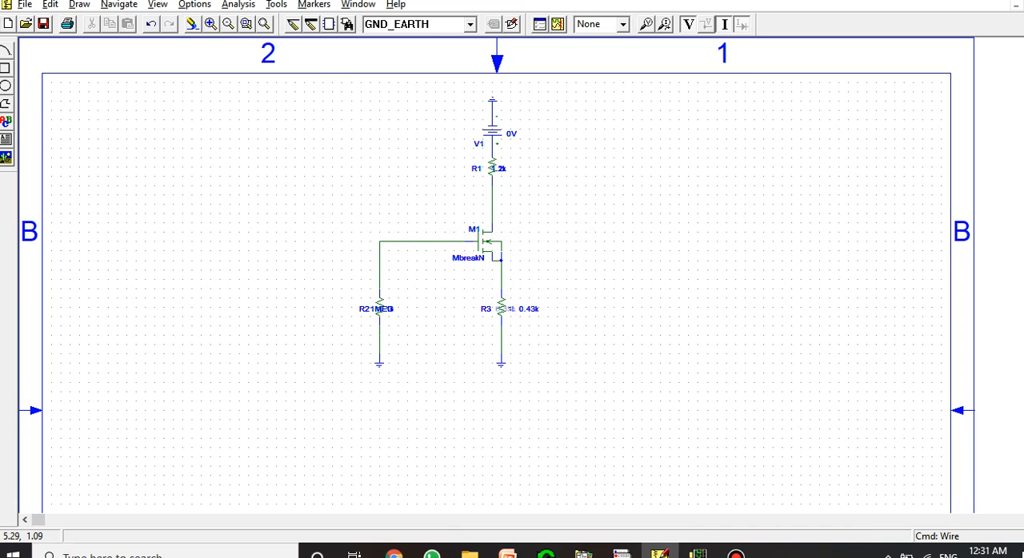
click(503, 168)
drag(503, 168, 518, 168)
click(520, 194)
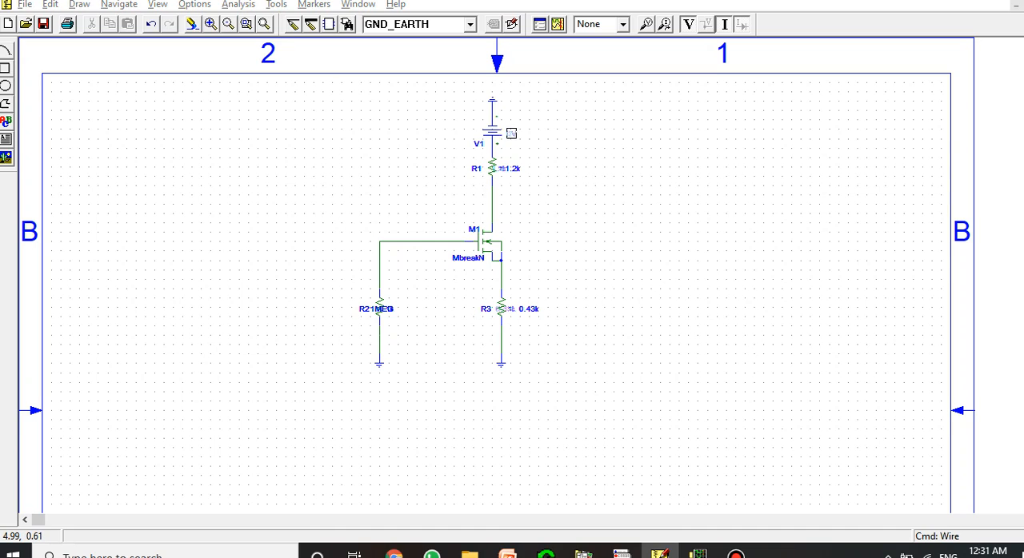
Set the DC value of source V1 to 14V and move its value label slightly higher beside the source
double_click(510, 133)
key(Home)
key(Delete)
text(14)
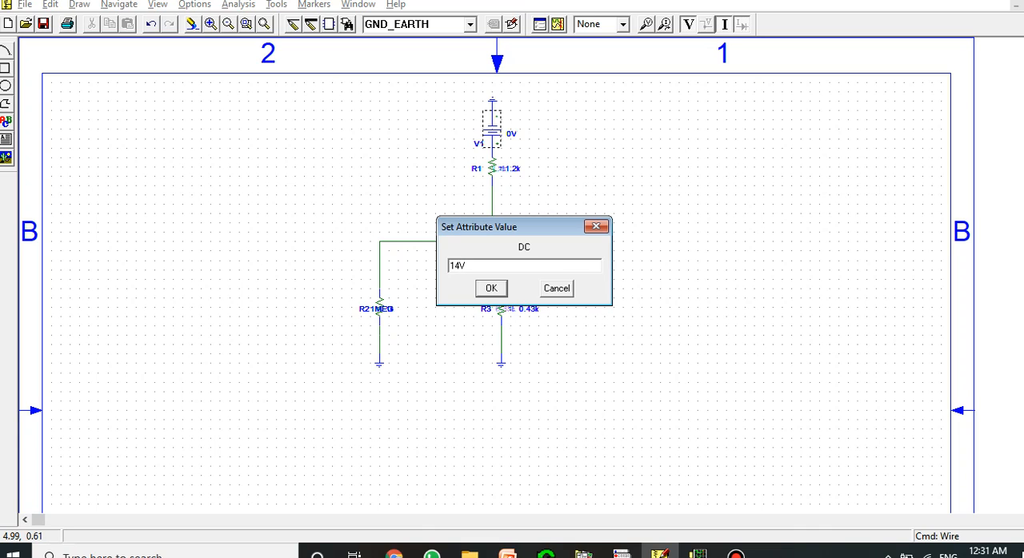
key(Return)
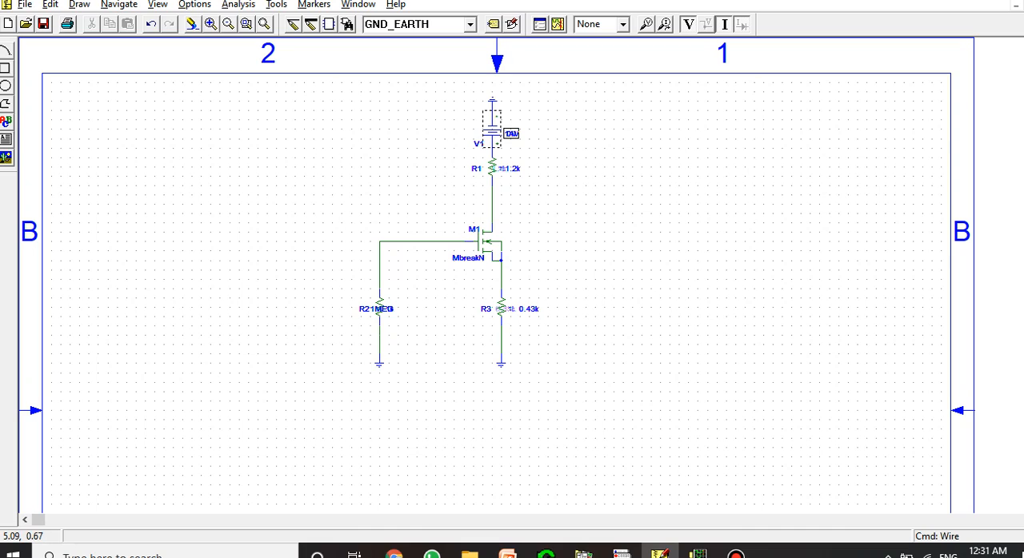
drag(512, 134, 512, 120)
click(552, 129)
Save the MOSFET bias schematic in the current folder under the file name Exp 8 MOSFET_SELF2
click(43, 23)
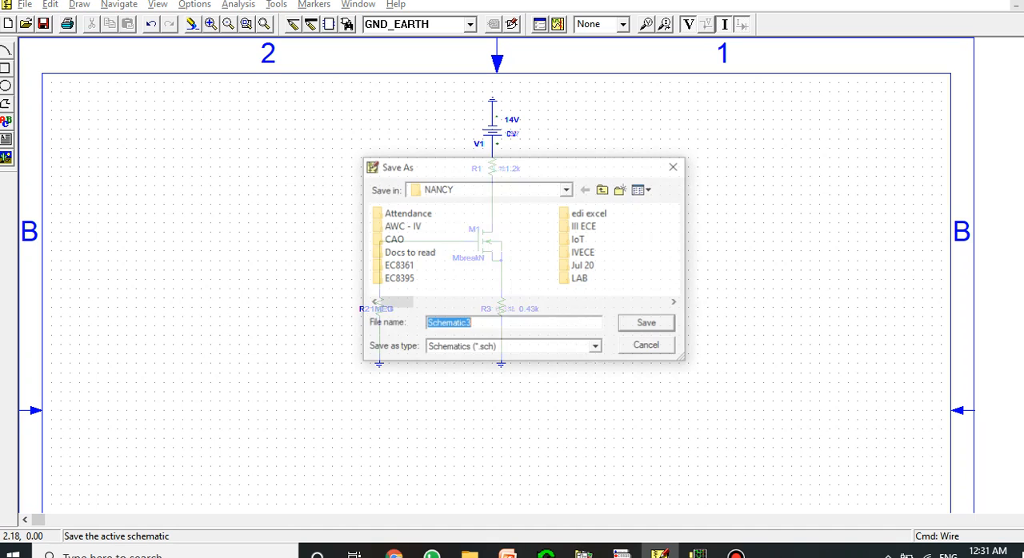
text(e)
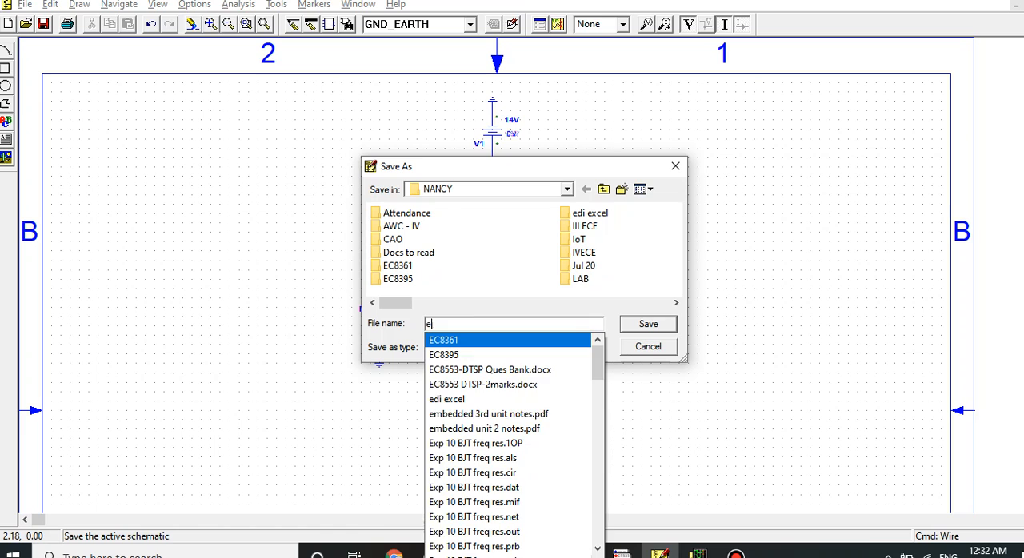
key(BackSpace)
text(ex)
key(BackSpace)
key(BackSpace)
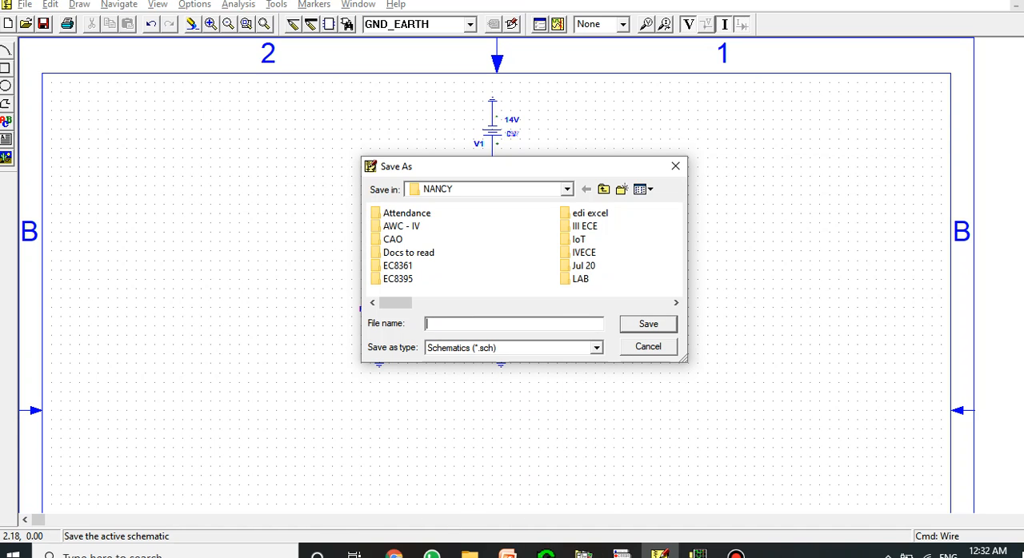
text(Exp )
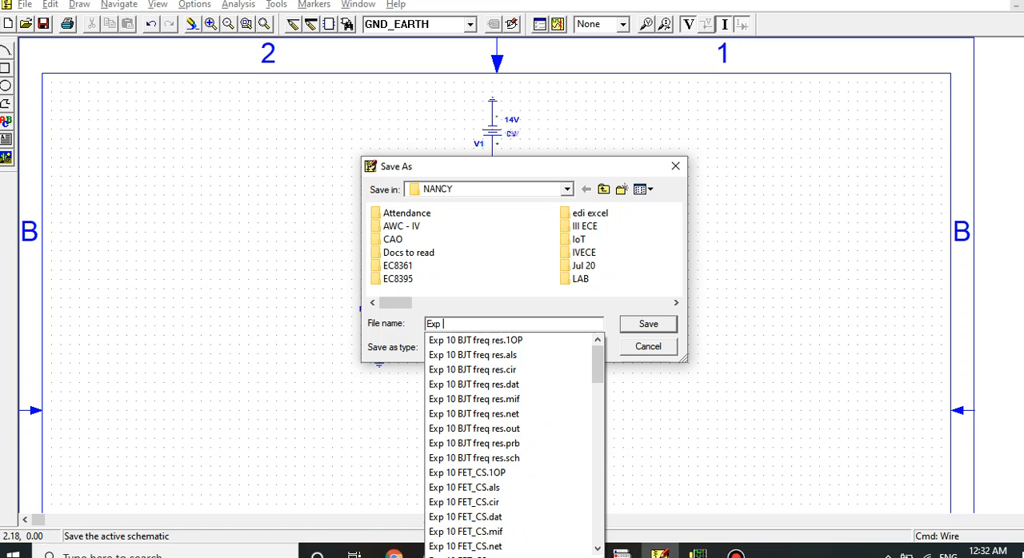
text(8 MOSFET)
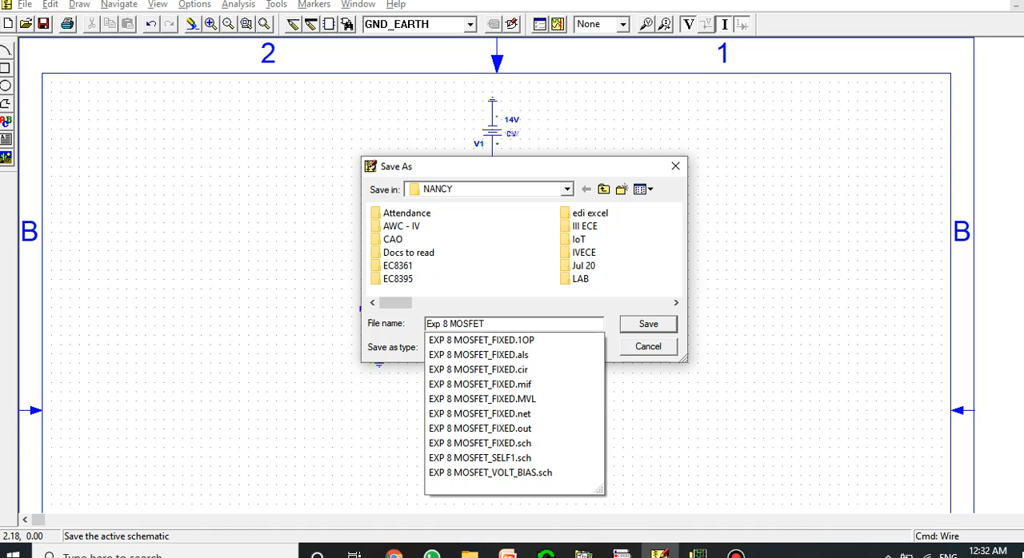
text(_SELF)
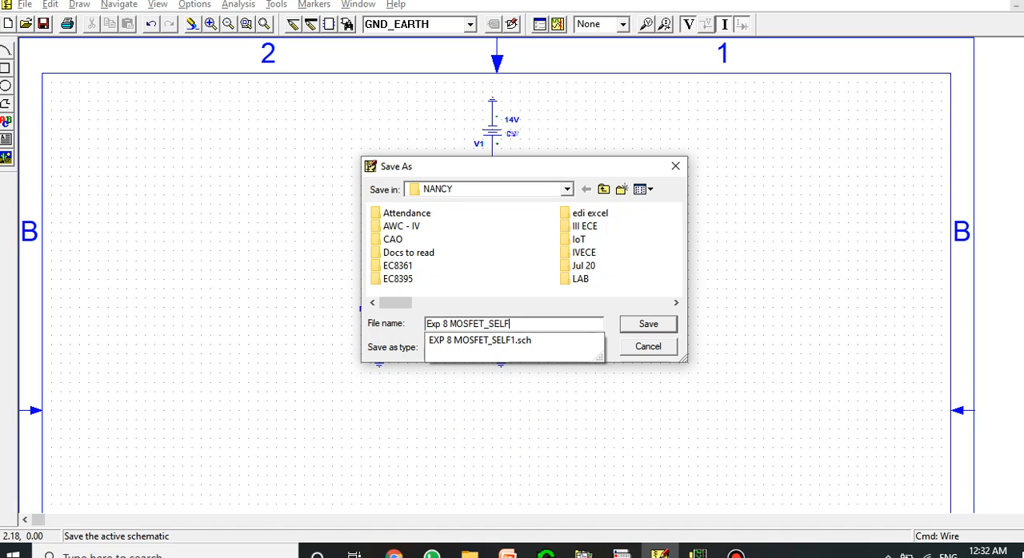
text(2)
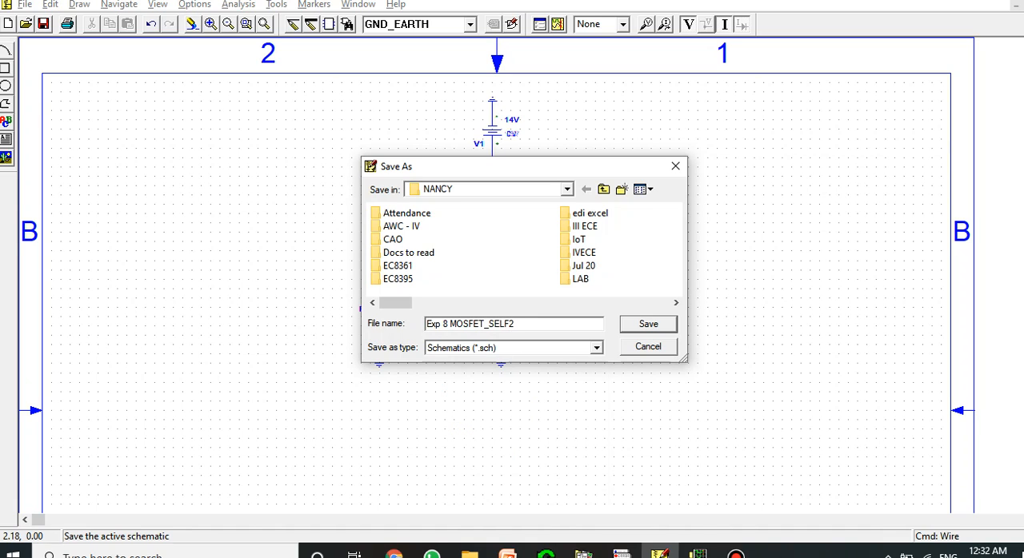
key(Return)
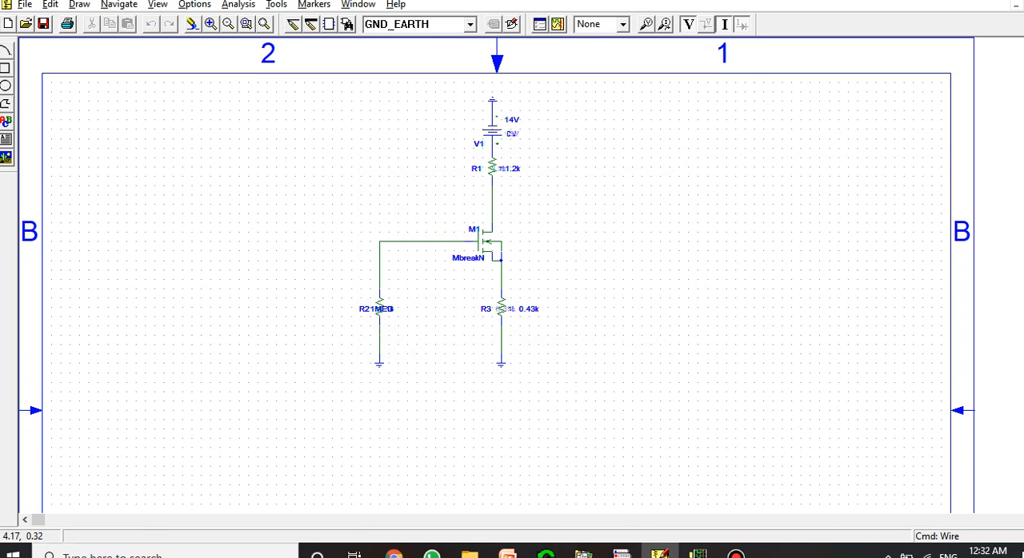
Simulate the Exp 8 MOSFET_SELF2 circuit, return to the schematic and toggle the display of bias voltages and currents
click(559, 24)
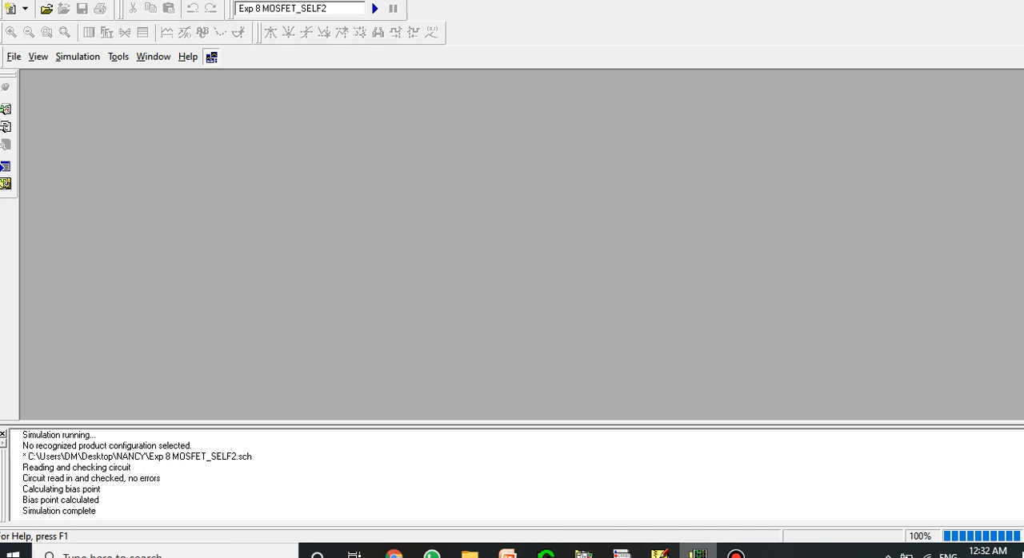
click(660, 552)
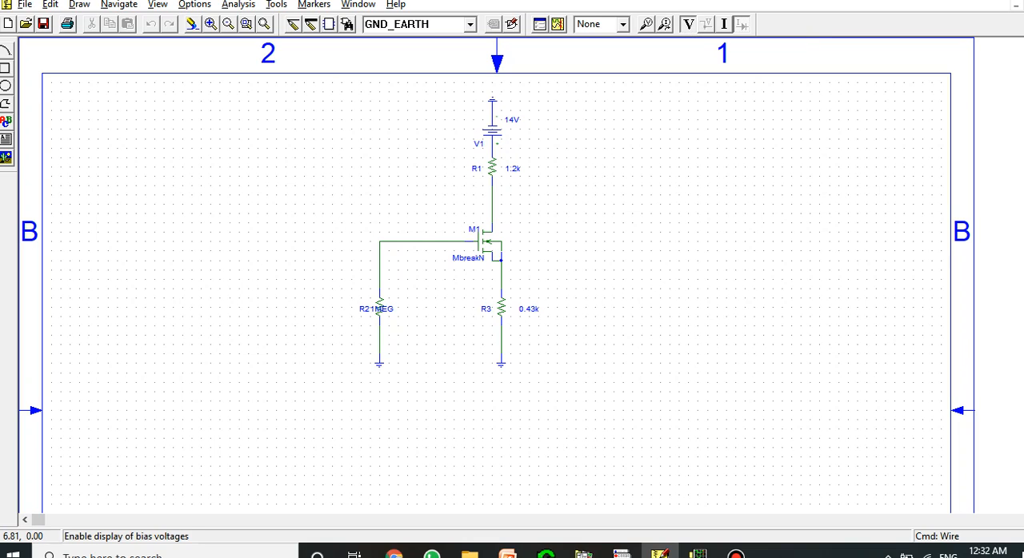
click(688, 24)
click(724, 24)
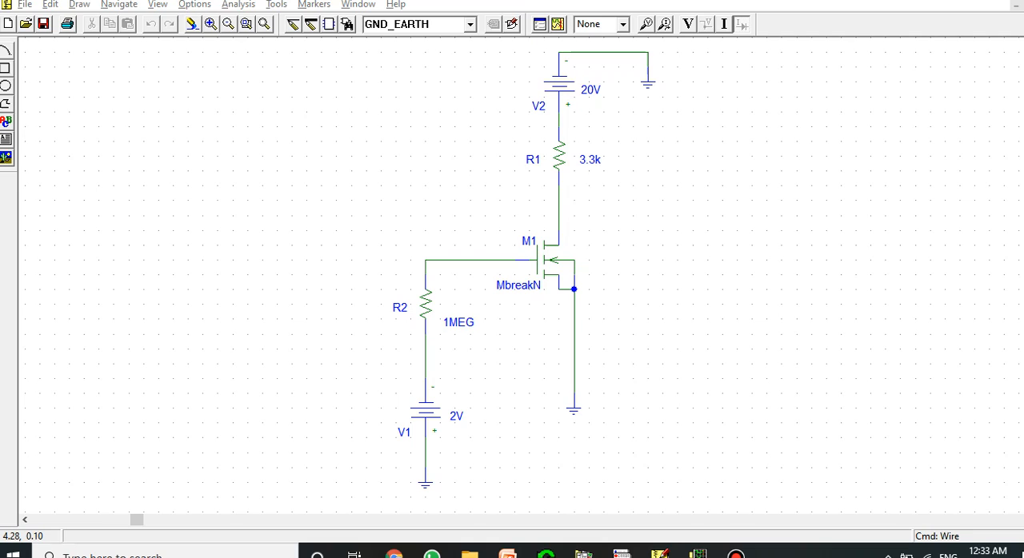
Simulate the EXP 8 MOSFET_FIXED circuit, return to its schematic and enable the display of bias voltages and currents
click(558, 24)
mouse_move(698, 553)
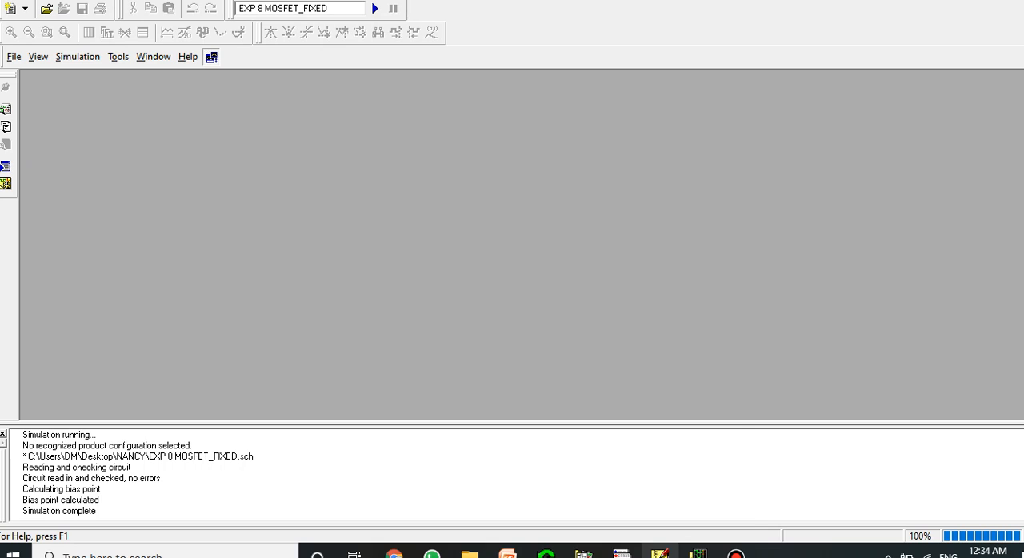
click(660, 553)
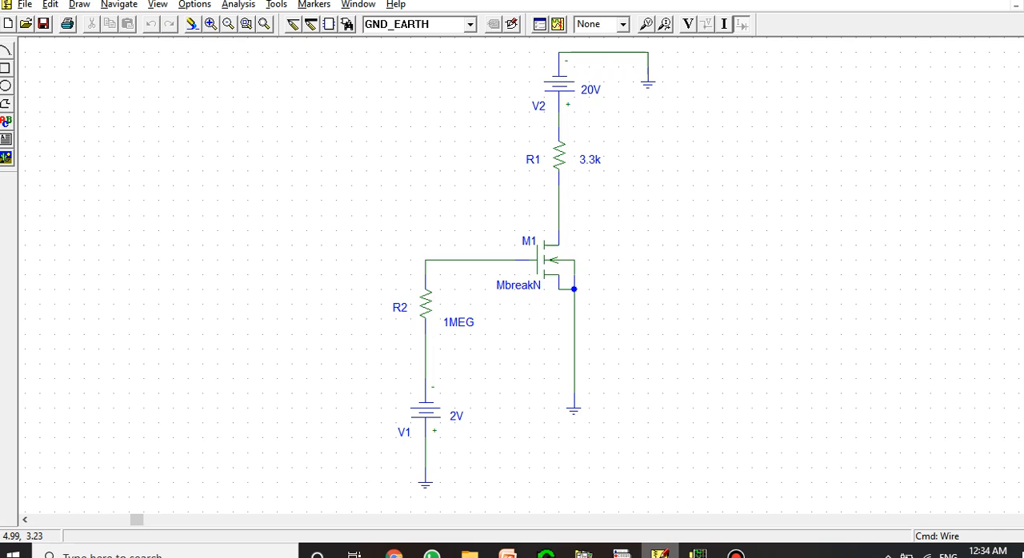
click(688, 24)
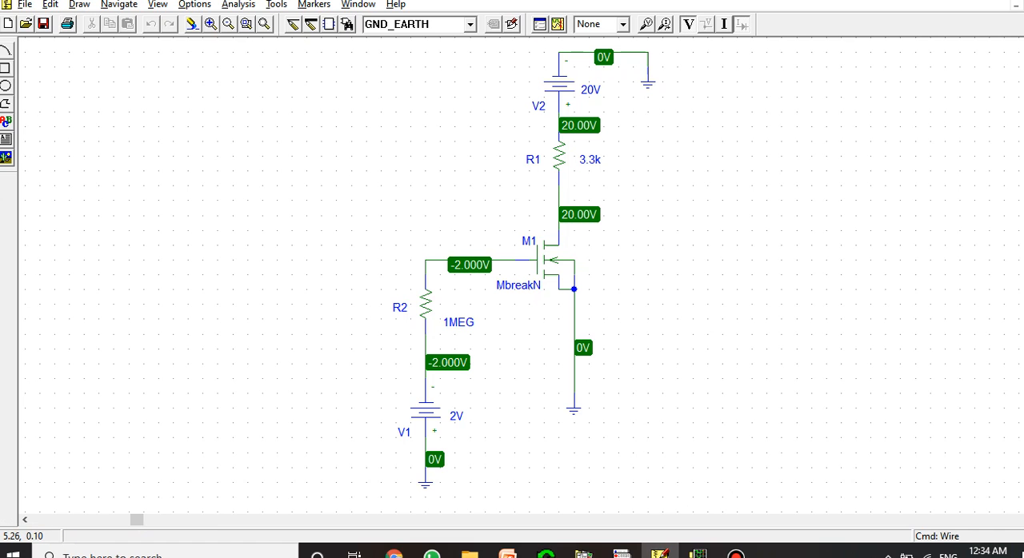
click(724, 24)
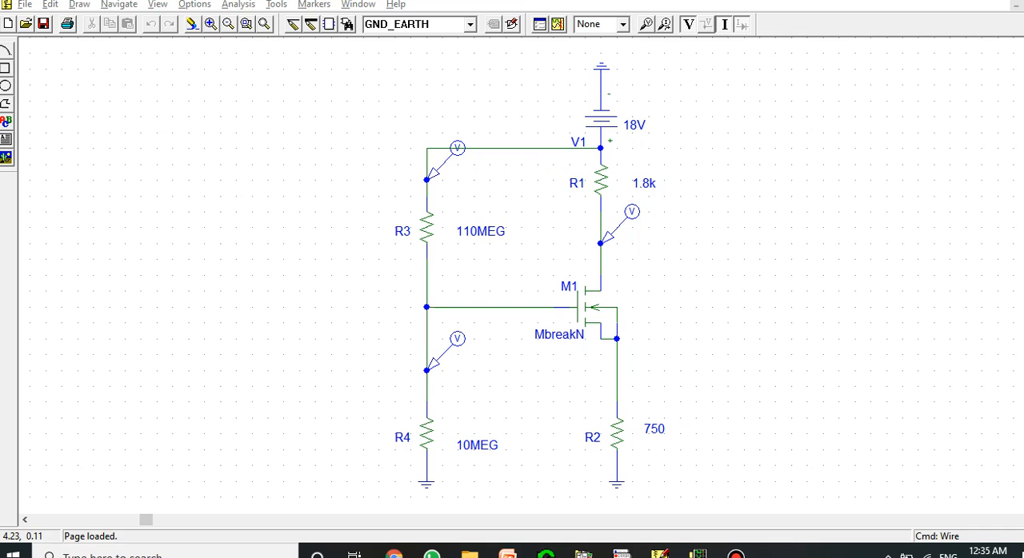
Simulate the EXP 8 MOSFET_VOLT_BIAS voltage-divider circuit with its bias voltages and currents shown on the schematic
click(558, 24)
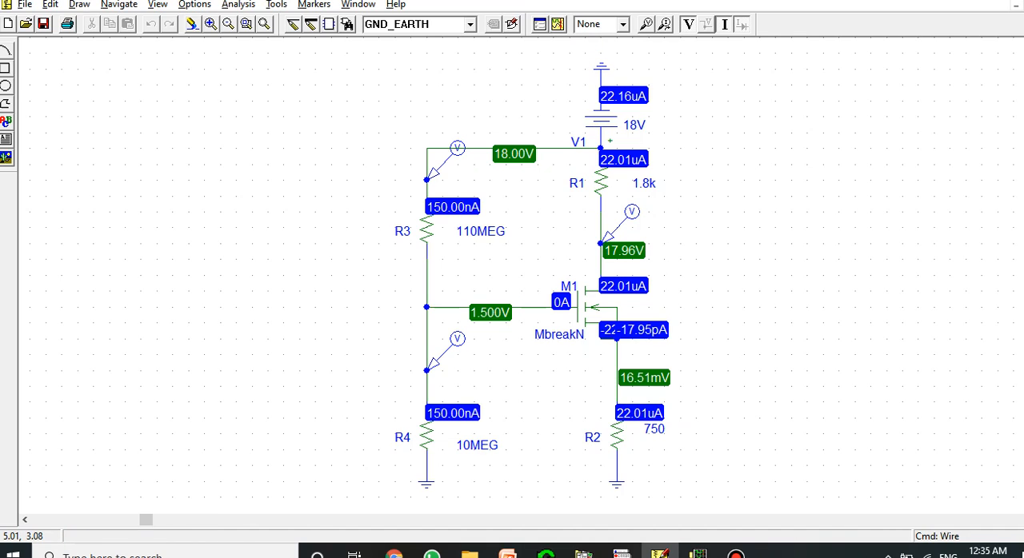
mouse_move(699, 553)
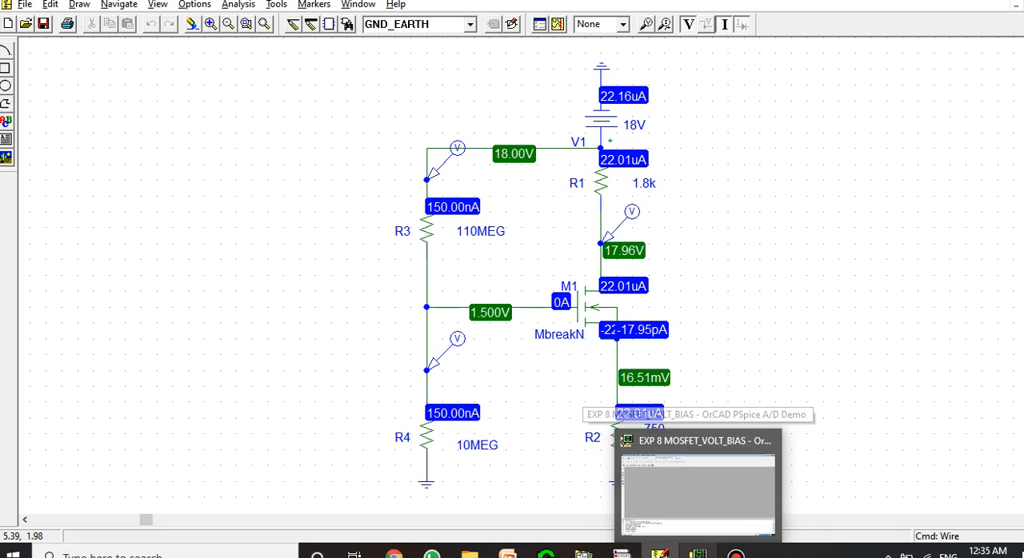